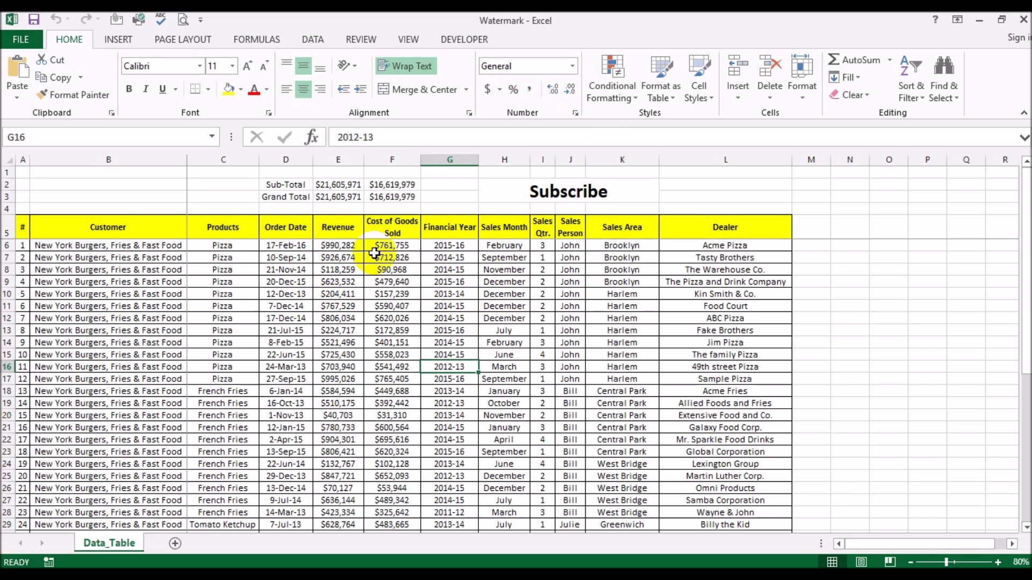
Step: Preview how the sales ledger prints, then return to the Data_Table worksheet grid
left_click(182, 23)
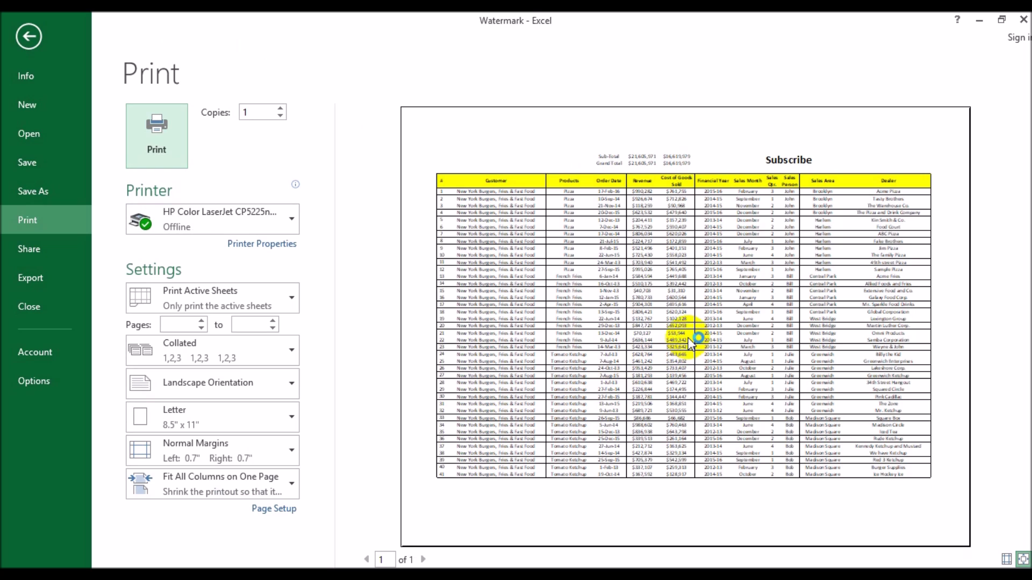
key("Escape")
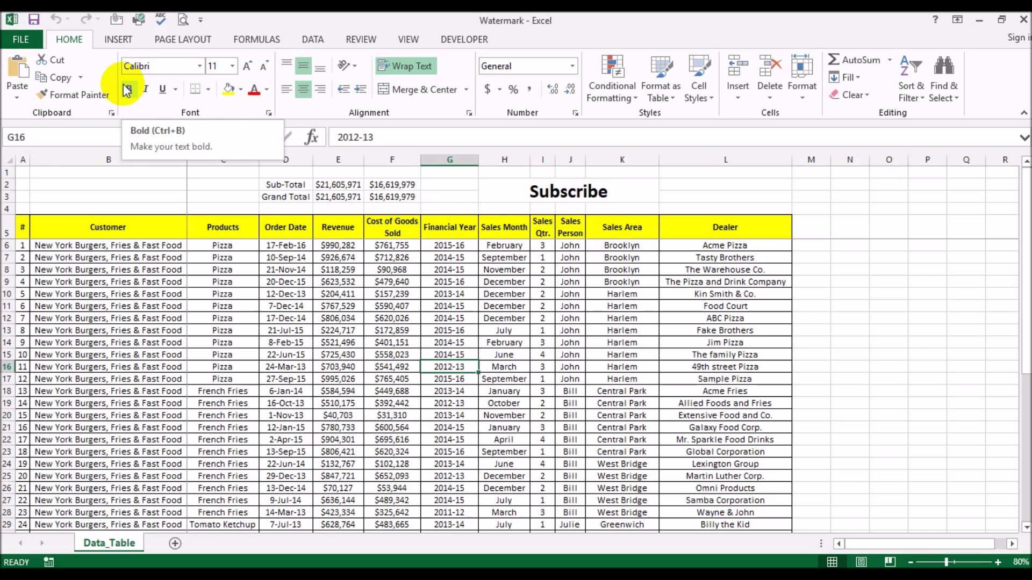
Step: Insert a Fill - Gray-25%, Background 2, Inner Shadow WordArt over the Customer–Revenue columns
left_click(115, 43)
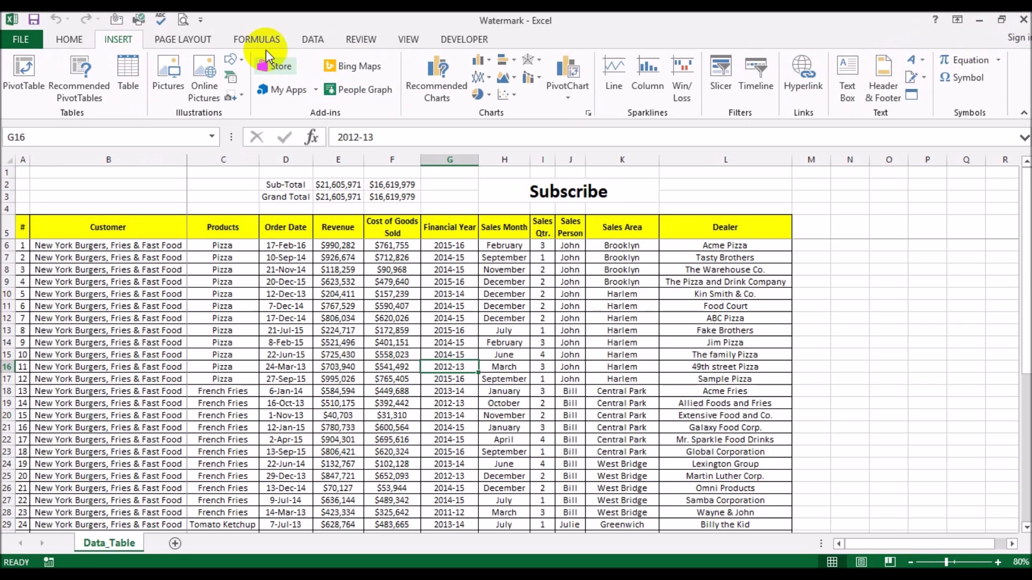
left_click(925, 59)
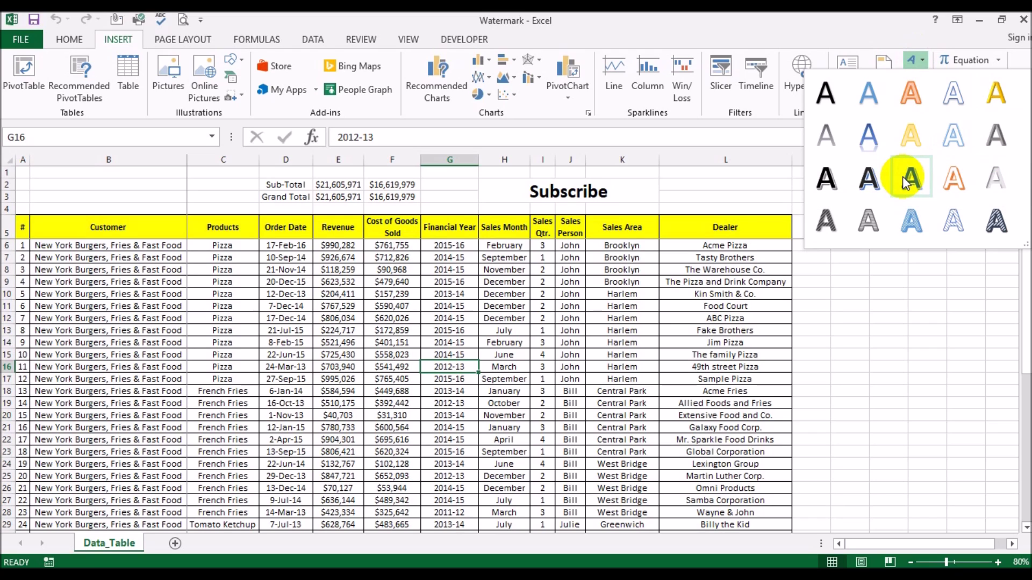
left_click(995, 187)
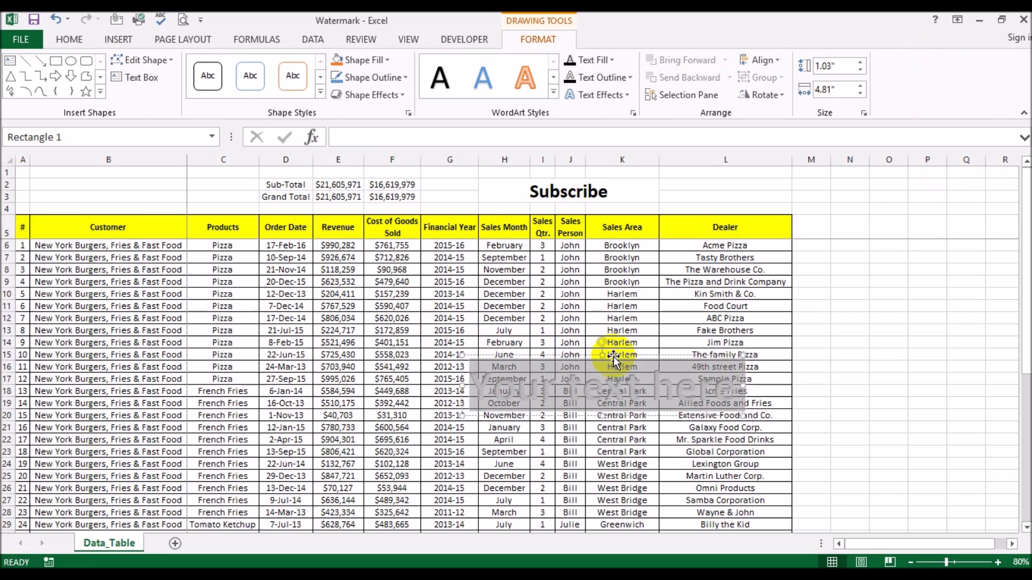
left_click_drag(611, 355, 388, 331)
Step: Replace the WordArt text with CONFIDENTIAL and increase its font size several steps
type("CO")
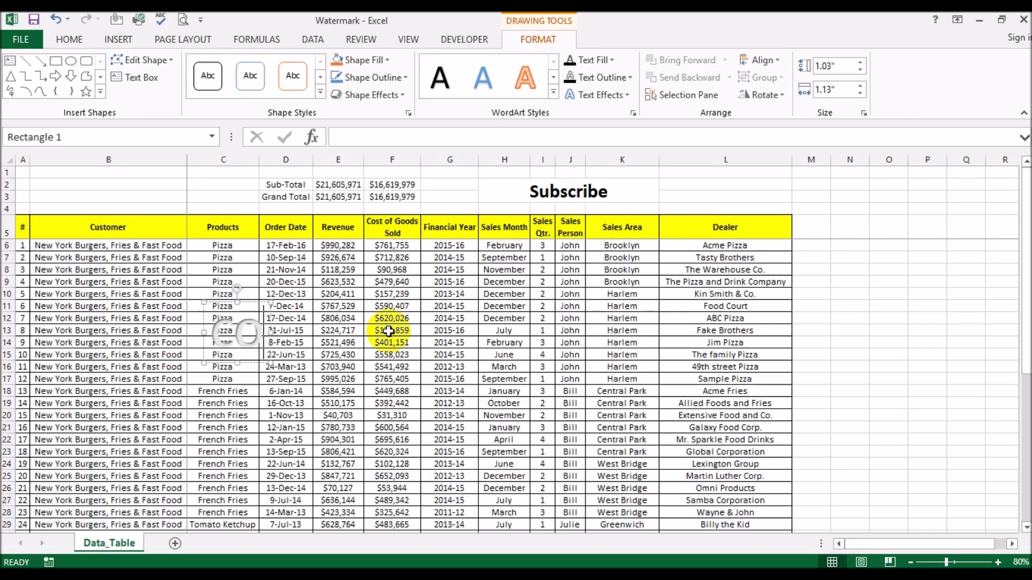
type("NFIDENTIAL")
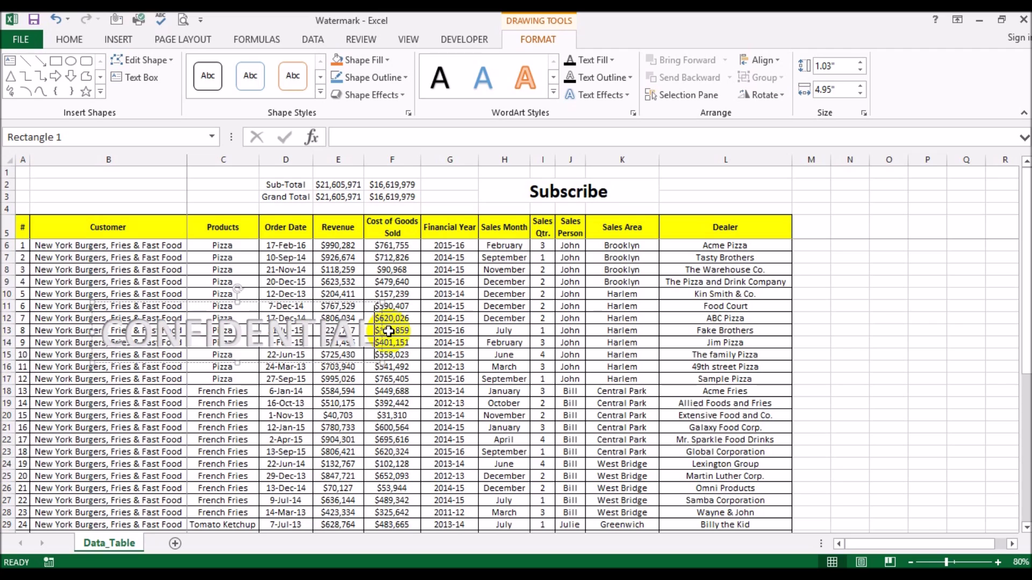
key("ctrl+a")
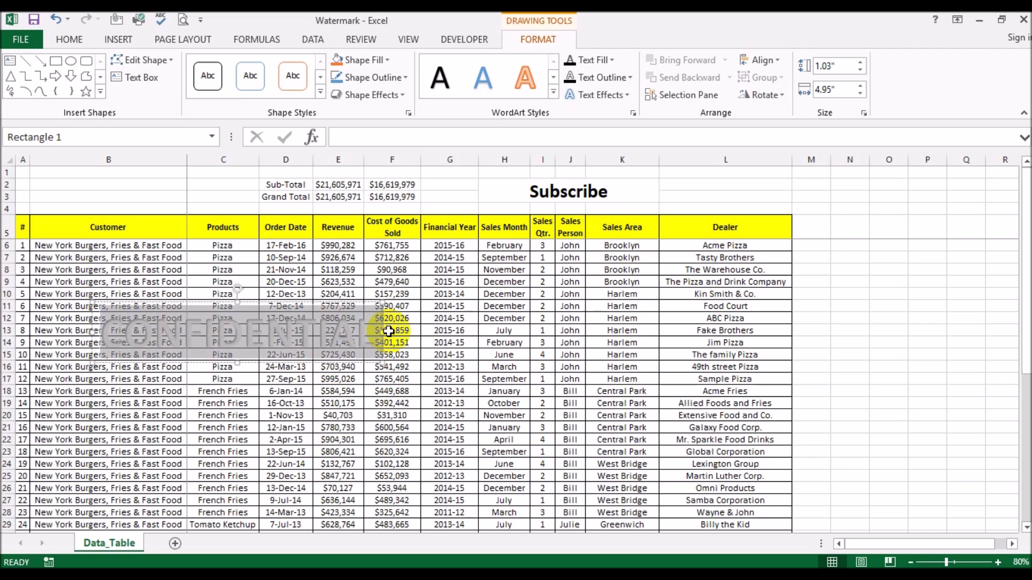
left_click(58, 39)
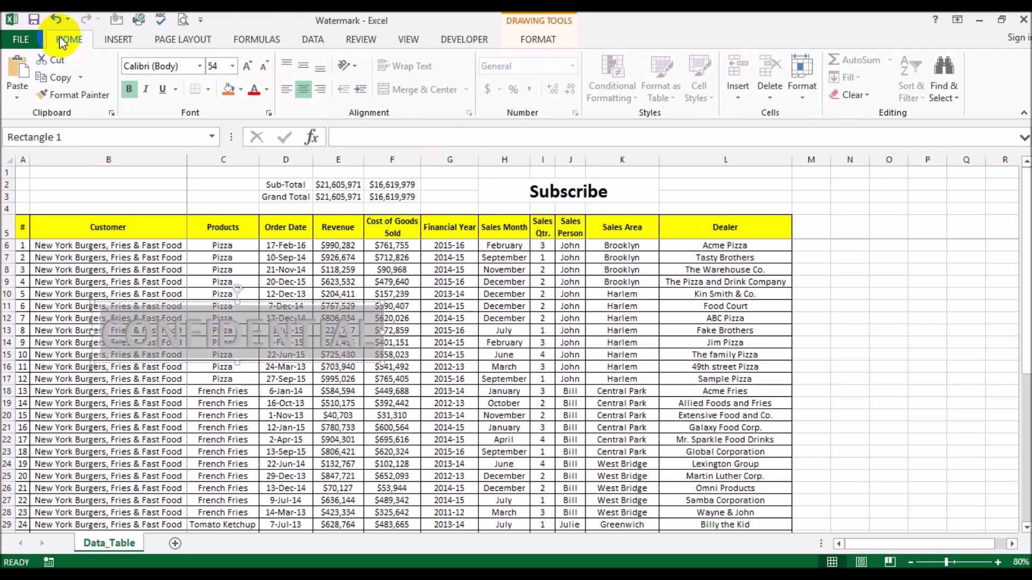
left_click(246, 65)
left_click(246, 66)
left_click(246, 65)
left_click(246, 66)
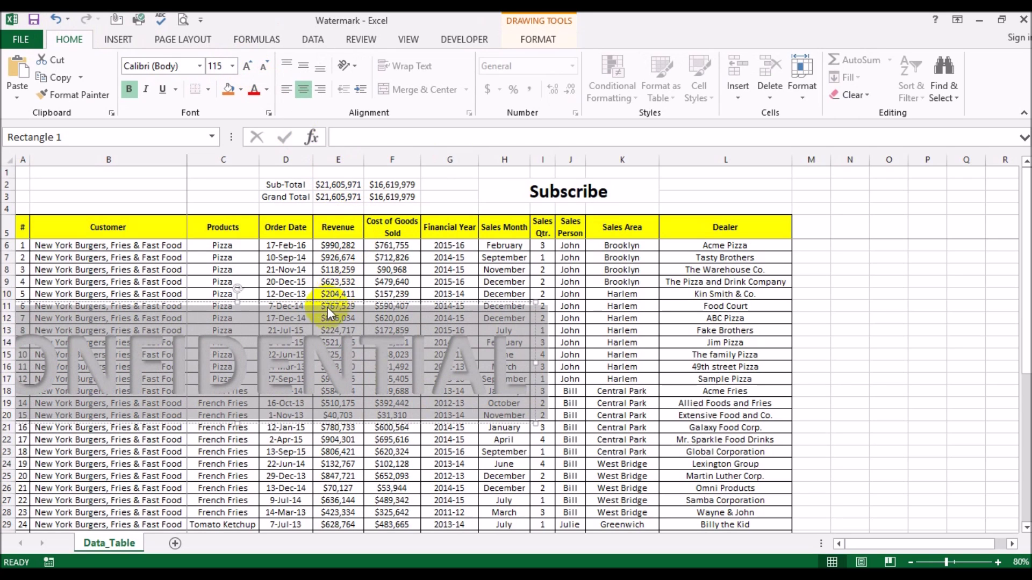
Step: Move CONFIDENTIAL over the table, enlarge it to 138 pt, rotate it diagonally, and preview it
left_click_drag(324, 301, 474, 302)
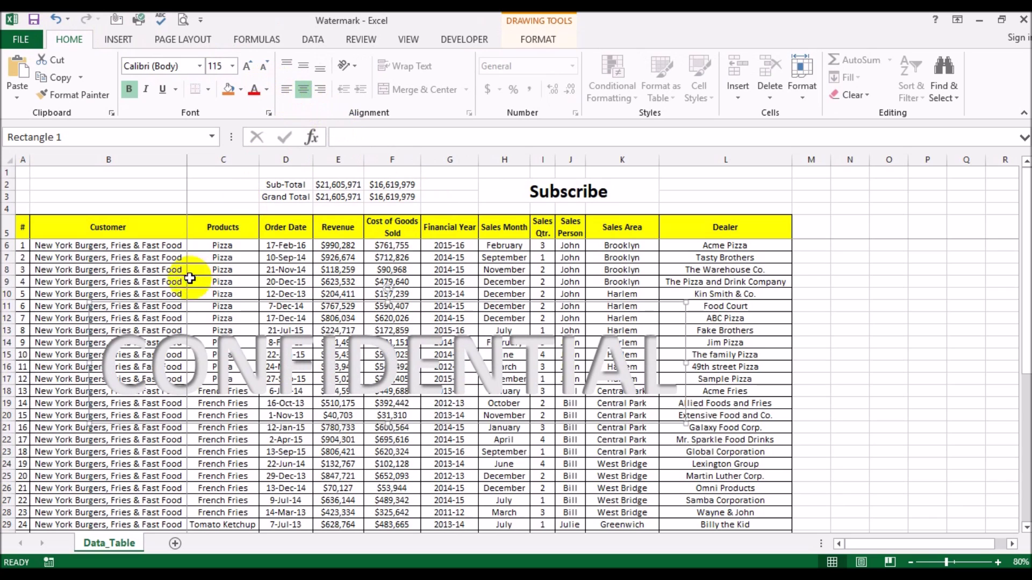
left_click_drag(108, 341, 687, 356)
left_click(247, 65)
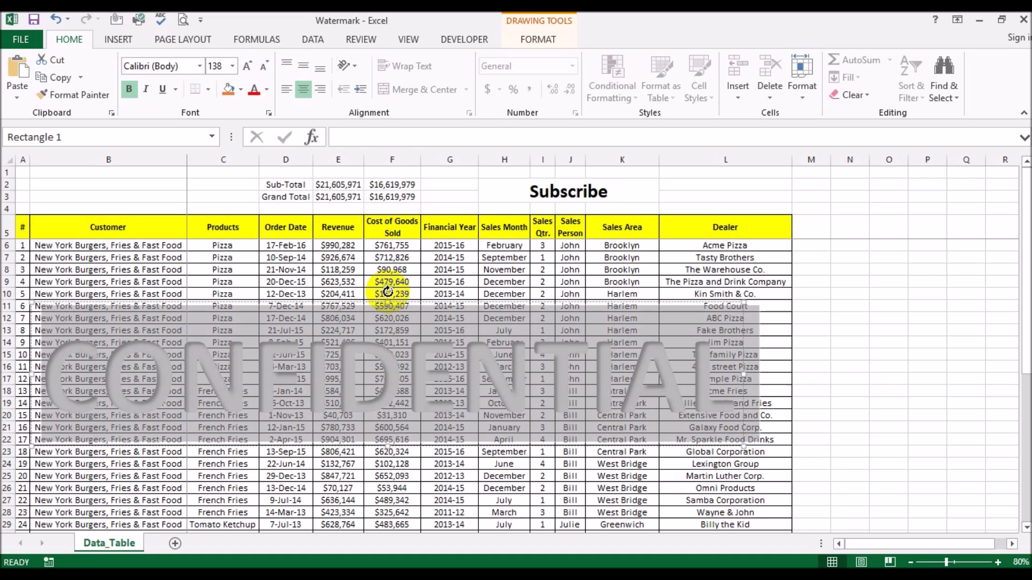
left_click_drag(388, 288, 356, 318)
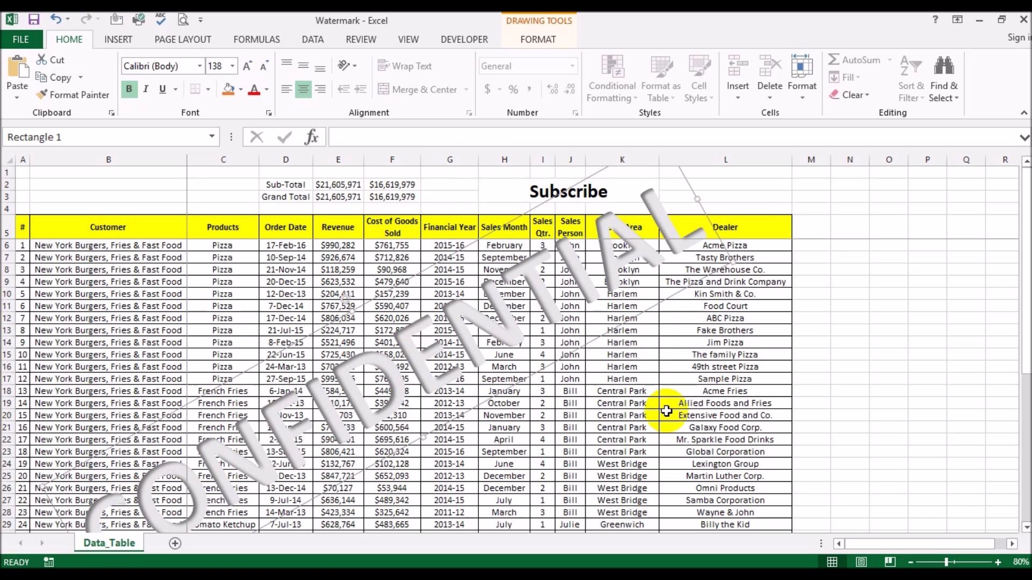
left_click(182, 22)
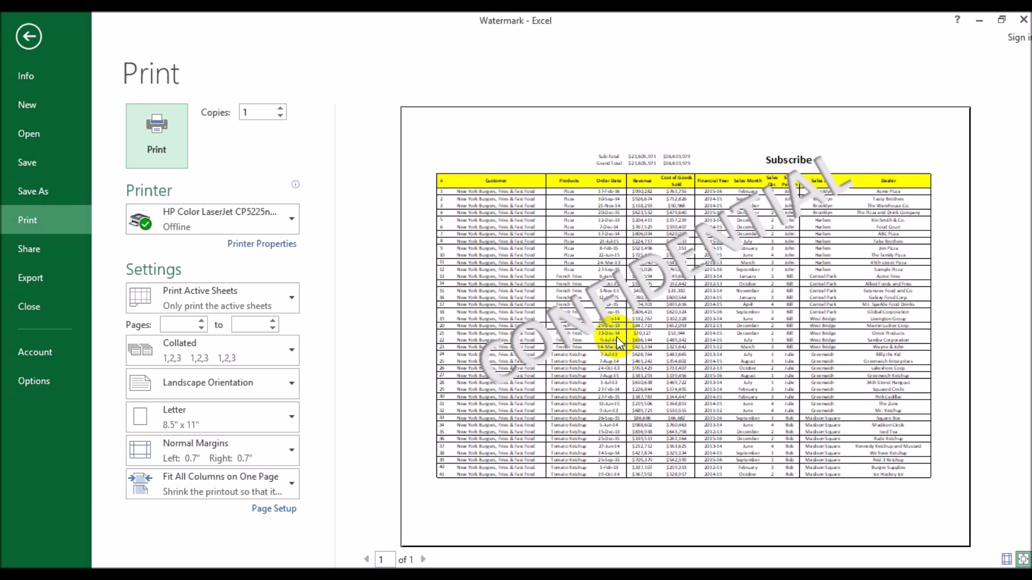
key("Escape")
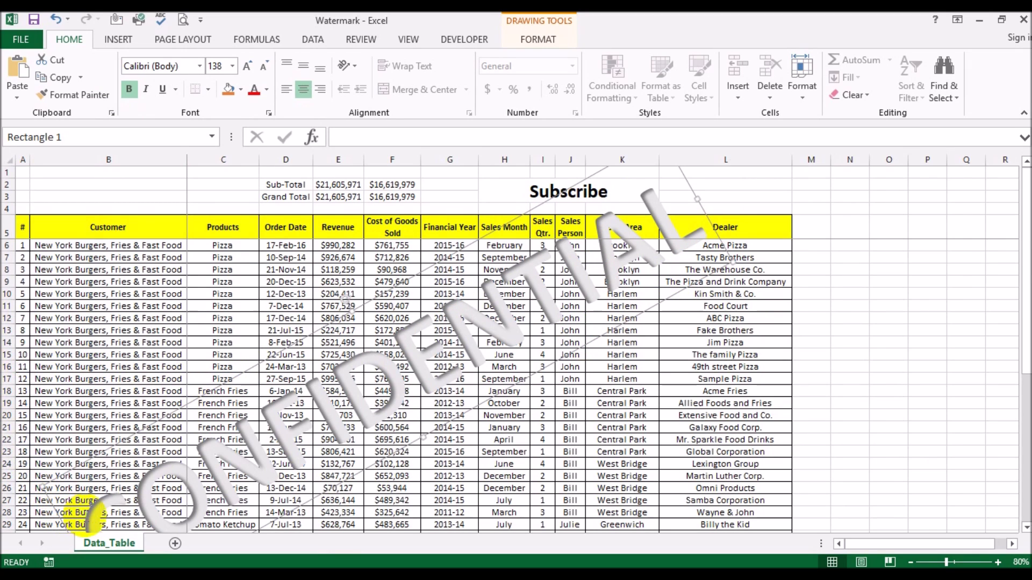
left_click_drag(81, 516, 309, 445)
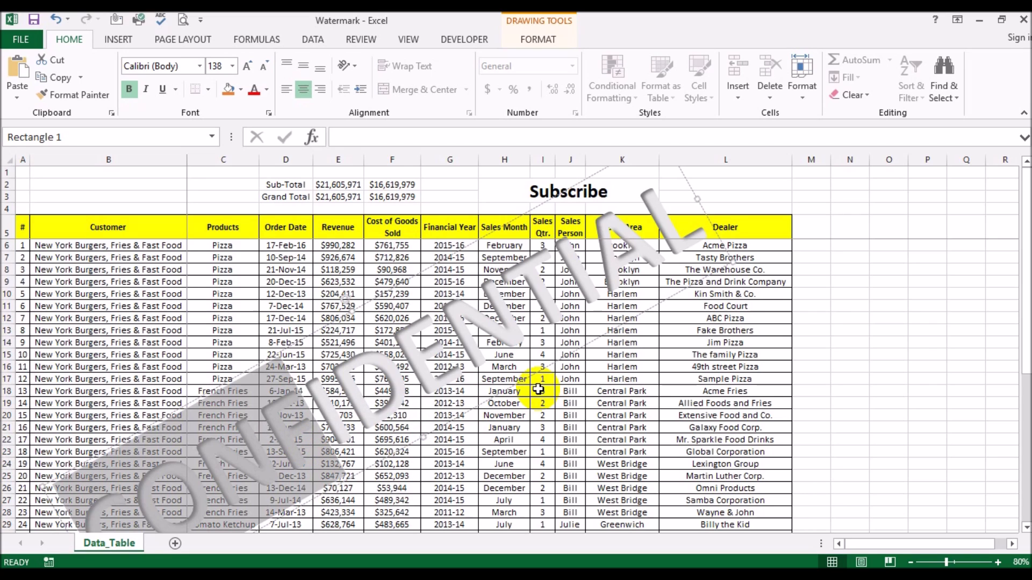
Step: Select the CONFIDENTIAL text and open Format Text Effects with Text Fill expanded
left_click_drag(538, 389, 609, 307)
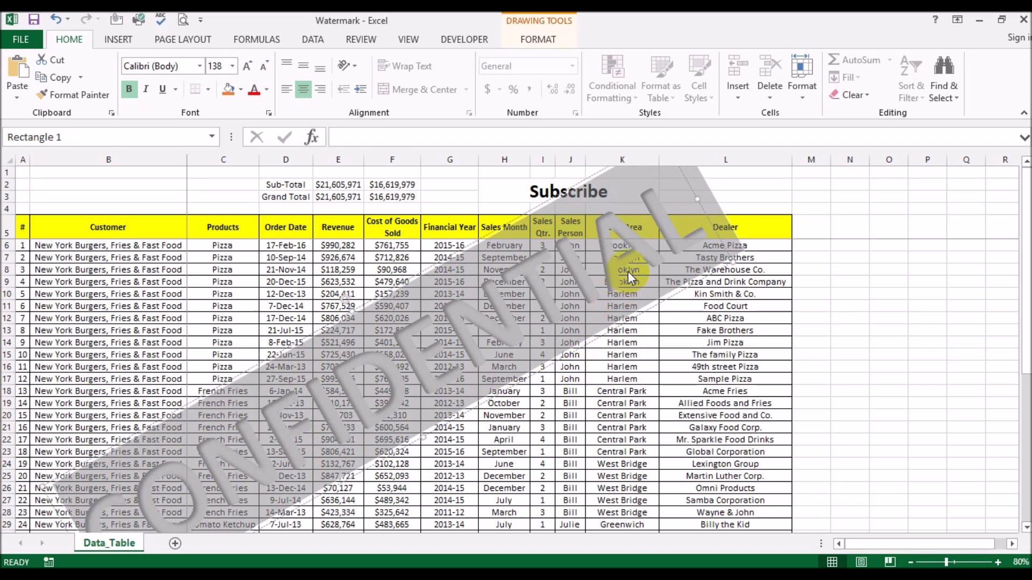
right_click(633, 248)
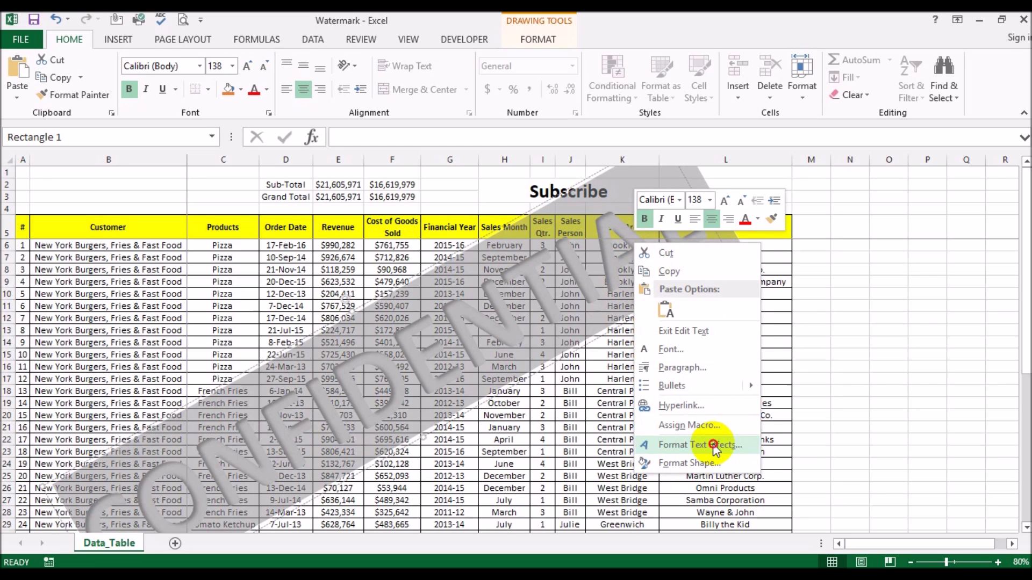
left_click(699, 445)
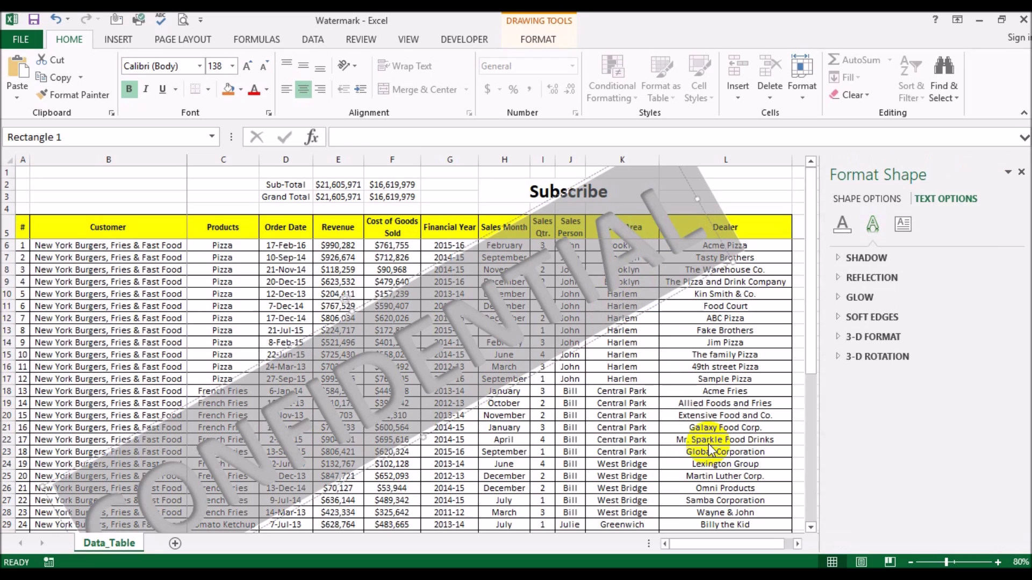
left_click(842, 233)
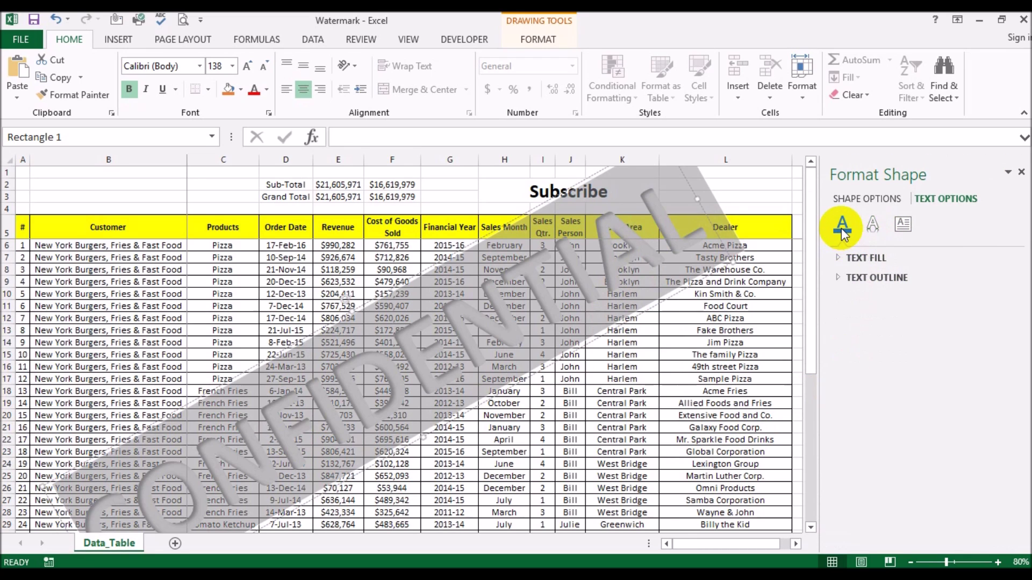
left_click(841, 259)
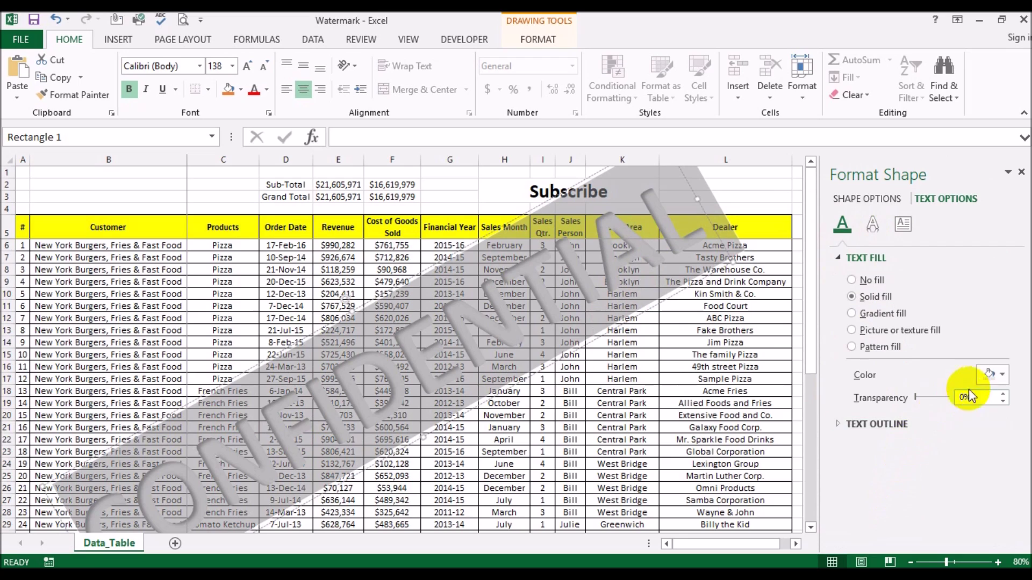
Step: Set the watermark's text fill transparency to 75% and deselect it
left_click(1001, 395)
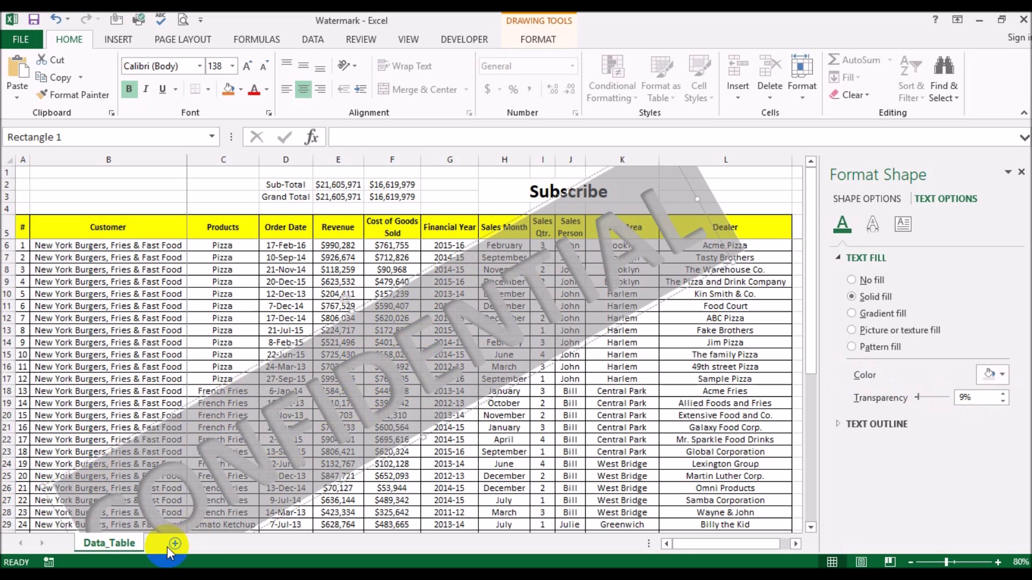
left_click(1003, 394)
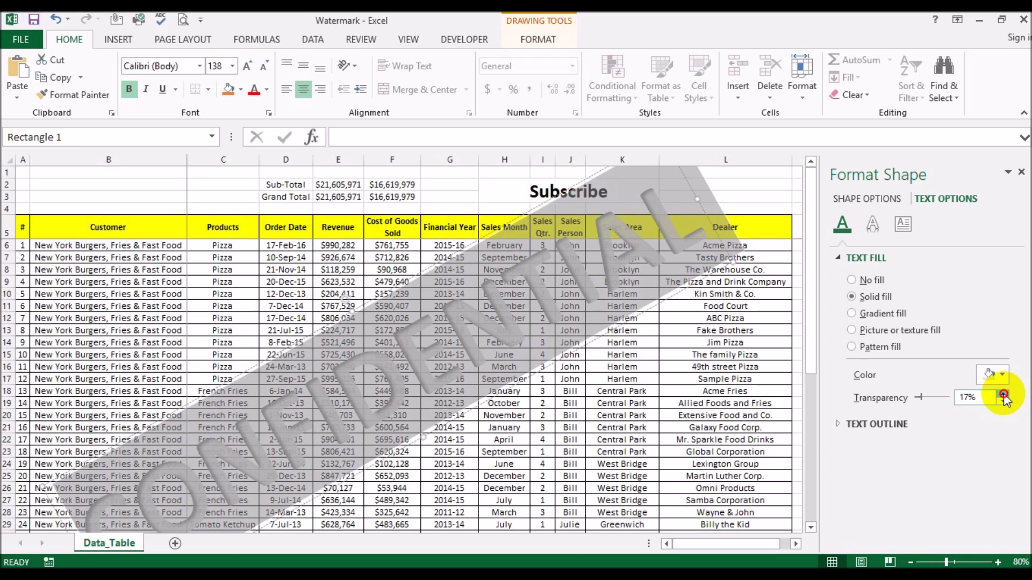
left_click(1003, 394)
left_click(1002, 394)
left_click(1003, 394)
left_click(1002, 395)
left_click(1002, 395)
left_click(1003, 395)
left_click(1003, 395)
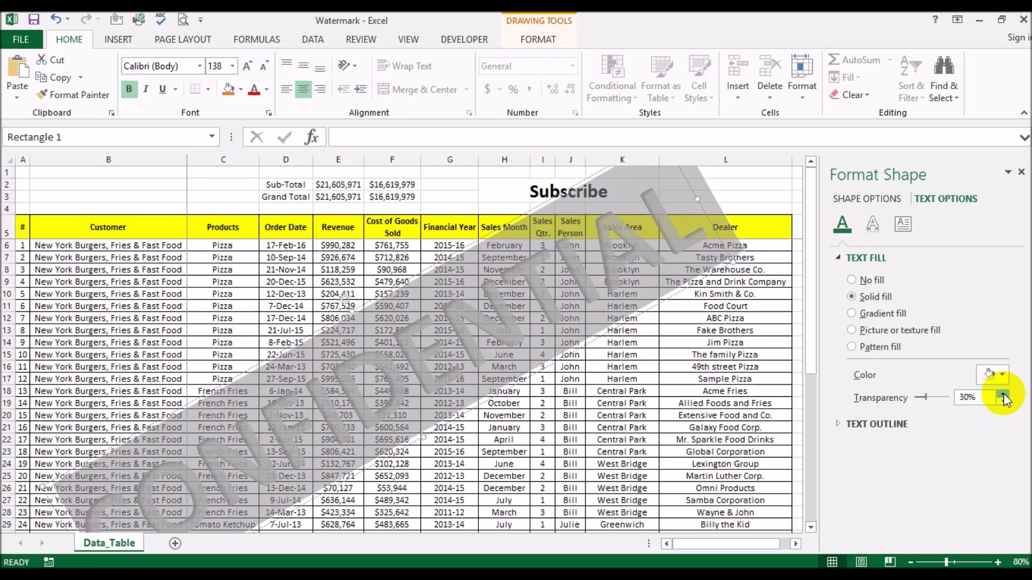
double_click(966, 396)
type("45")
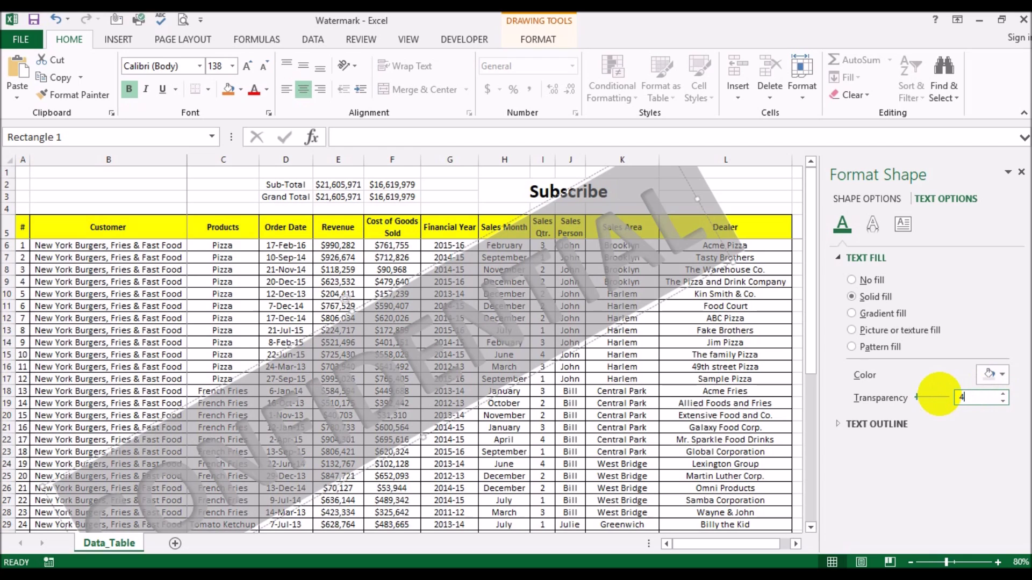
key("Return")
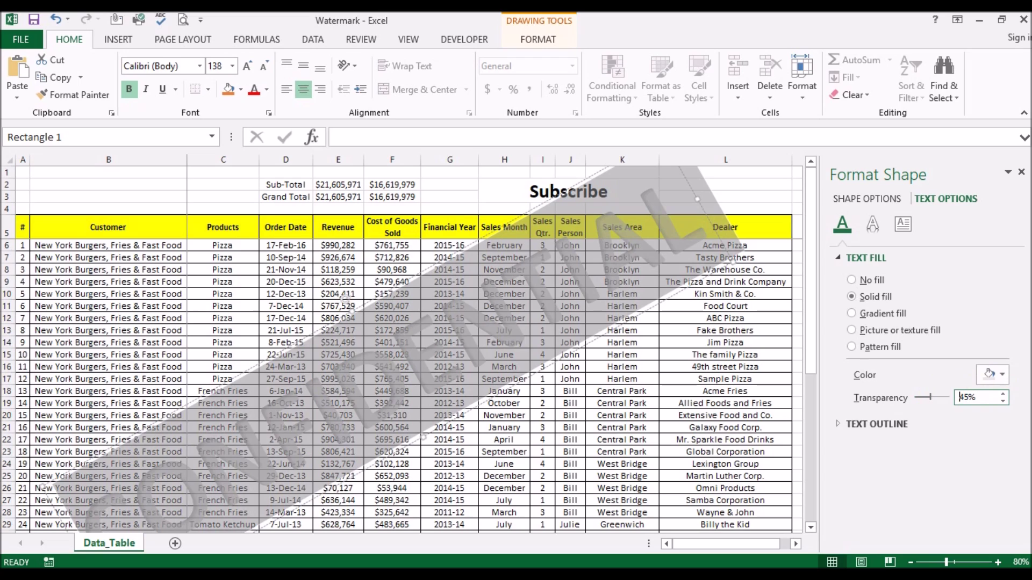
double_click(967, 397)
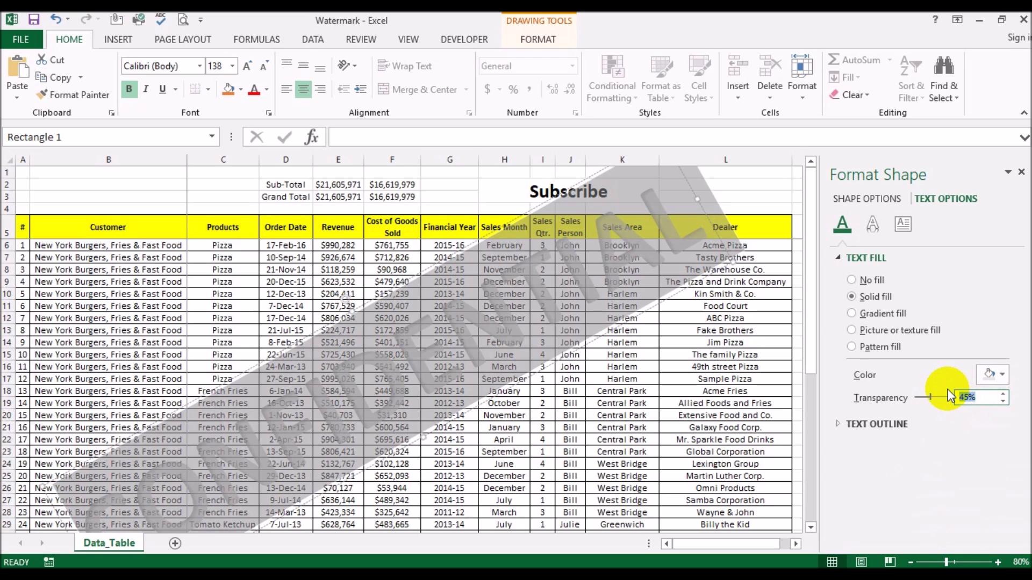
type("75")
key("Return")
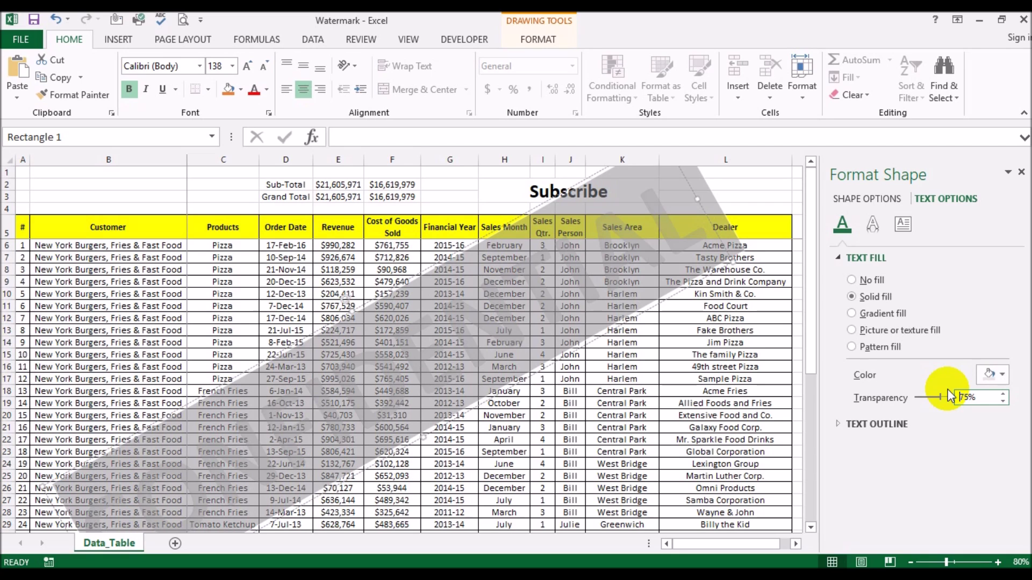
left_click(622, 427)
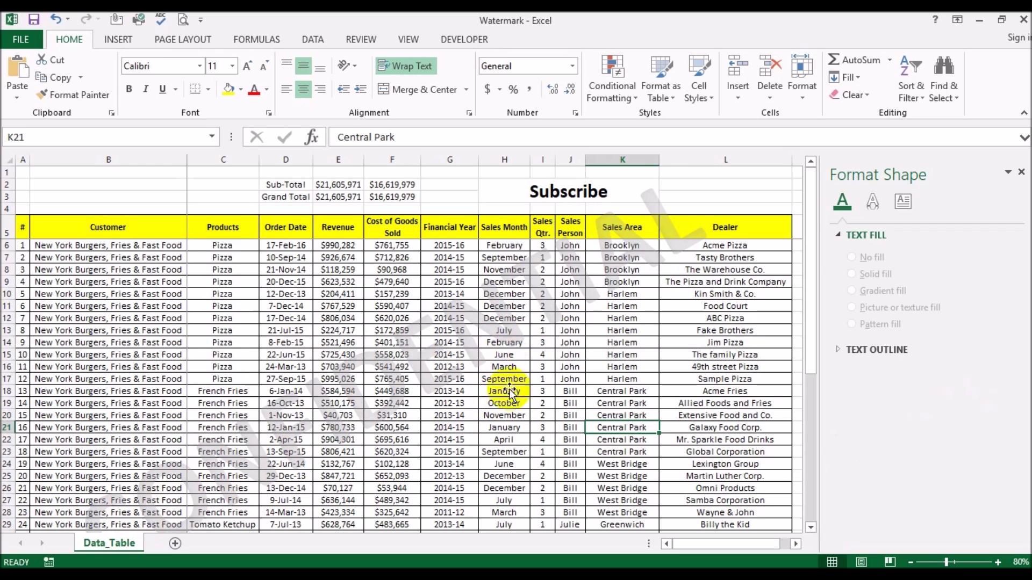
Step: Preview the watermarked page again, then return and close the Format Shape pane
left_click(187, 23)
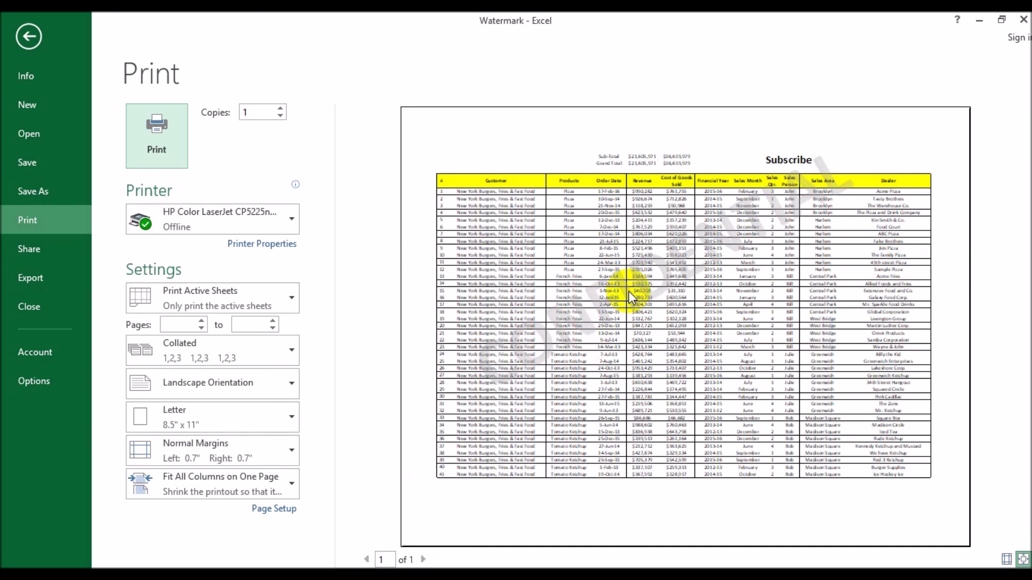
key("Escape")
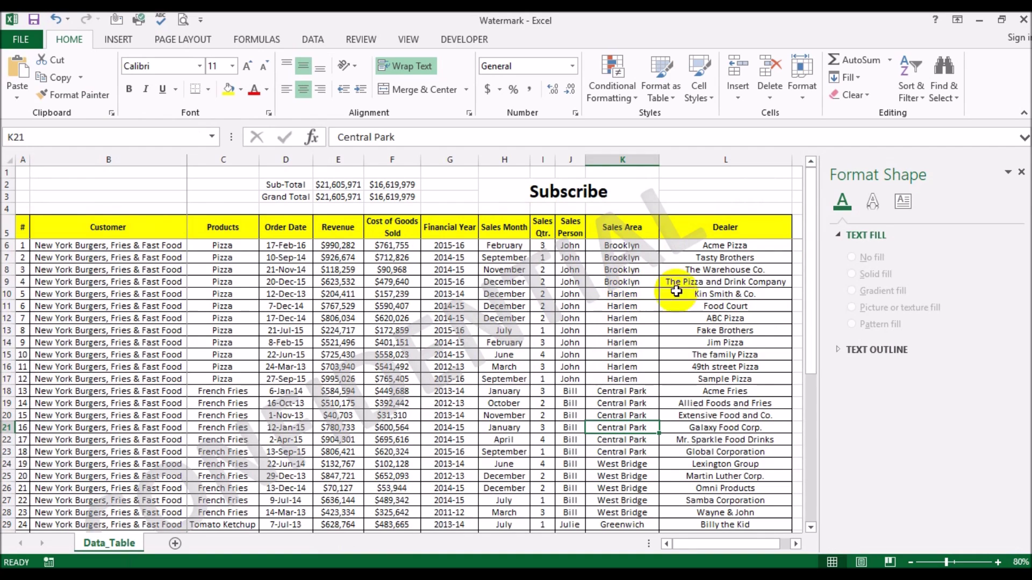
left_click(1021, 172)
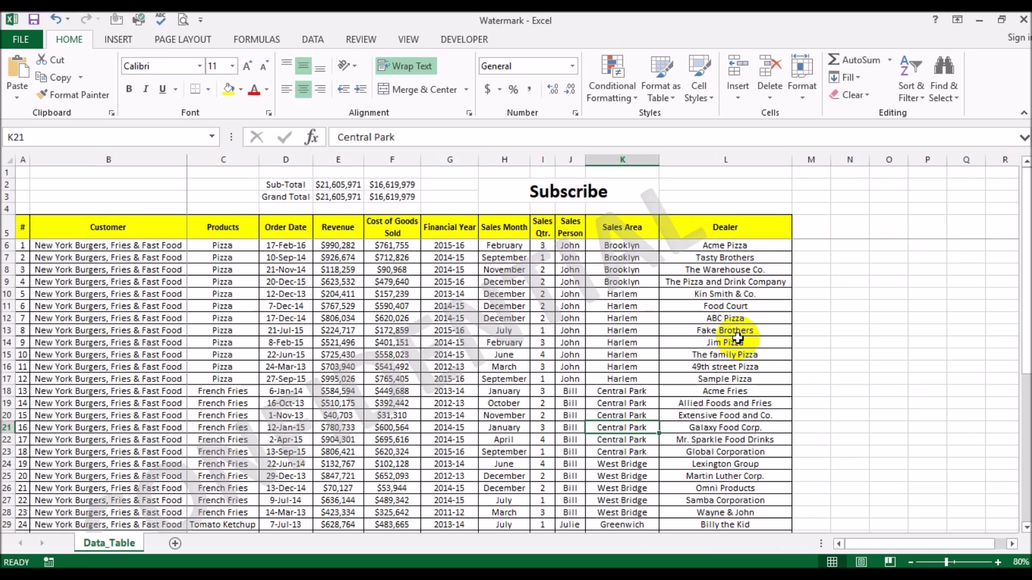
Step: Delete the diagonal CONFIDENTIAL WordArt watermark from the Data_Table sheet
left_click(429, 317)
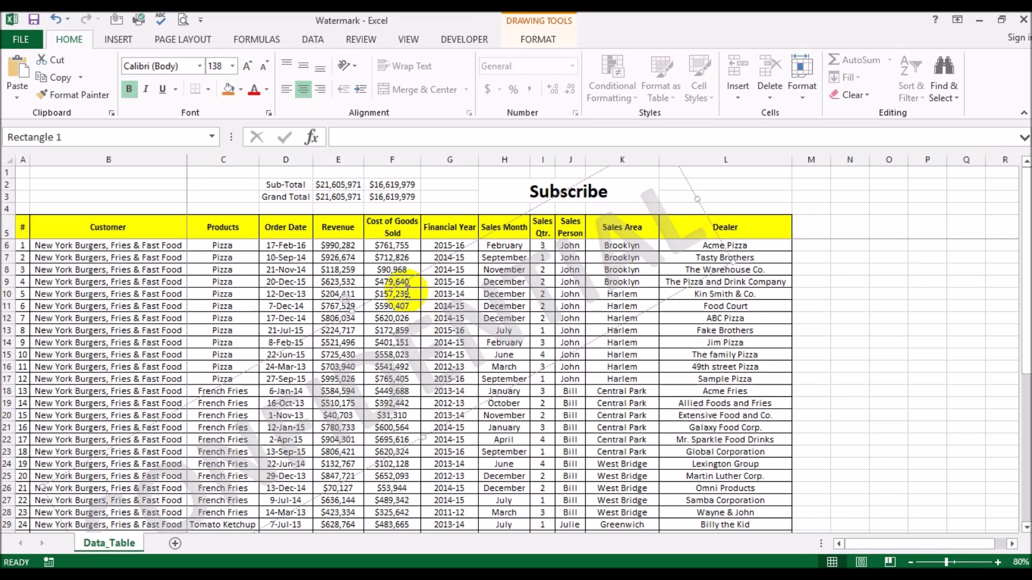
key("Delete")
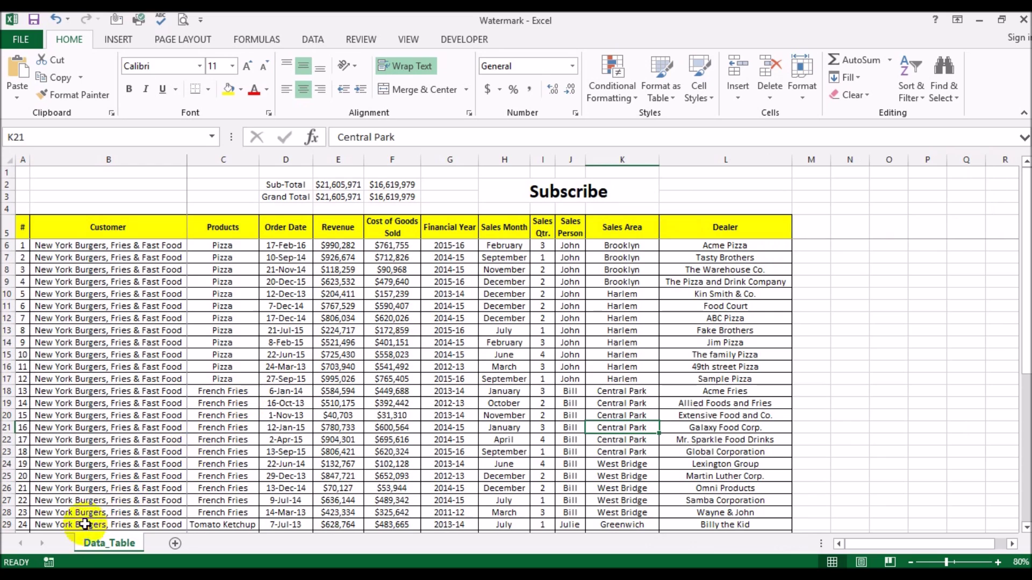
left_click(32, 561)
Step: Launch PowerPoint, start a blank presentation, and delete the title and subtitle placeholders
left_click(163, 305)
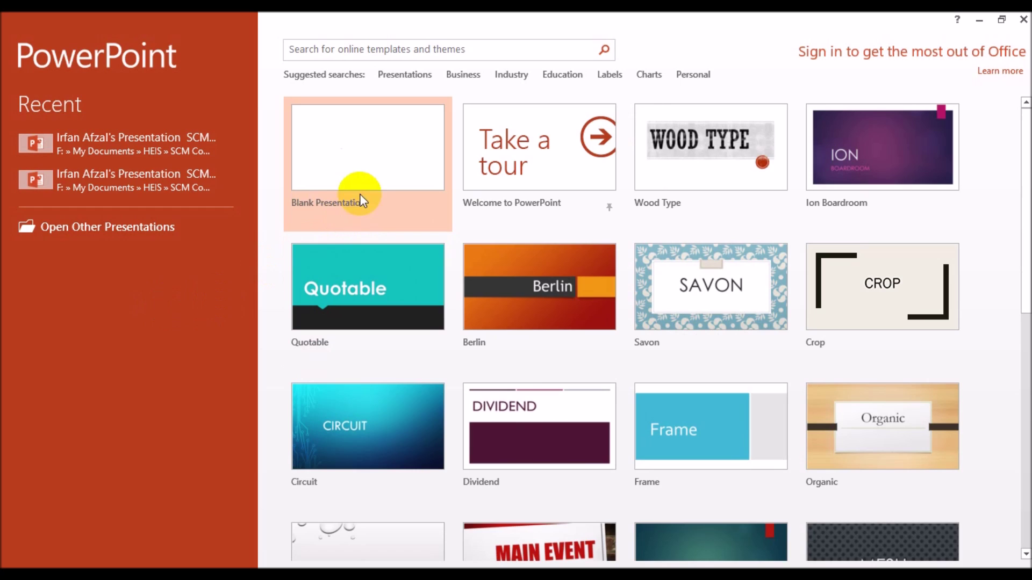
left_click(379, 160)
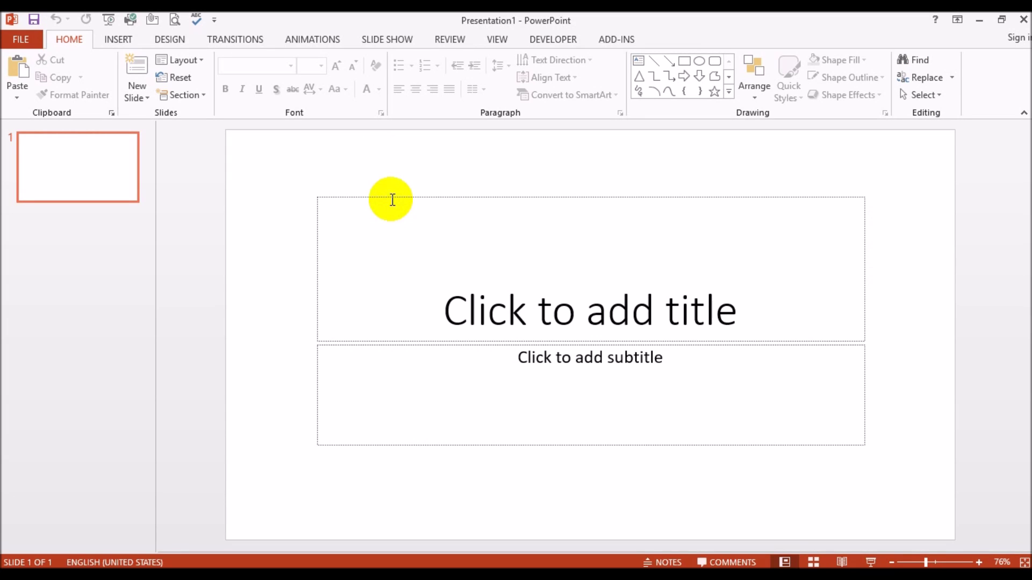
left_click(387, 198)
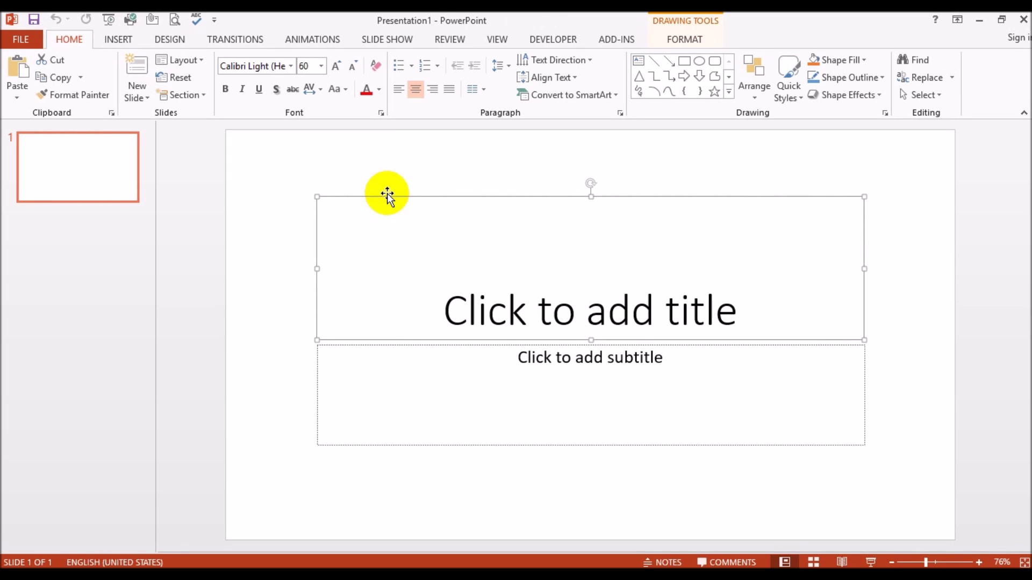
key("Delete")
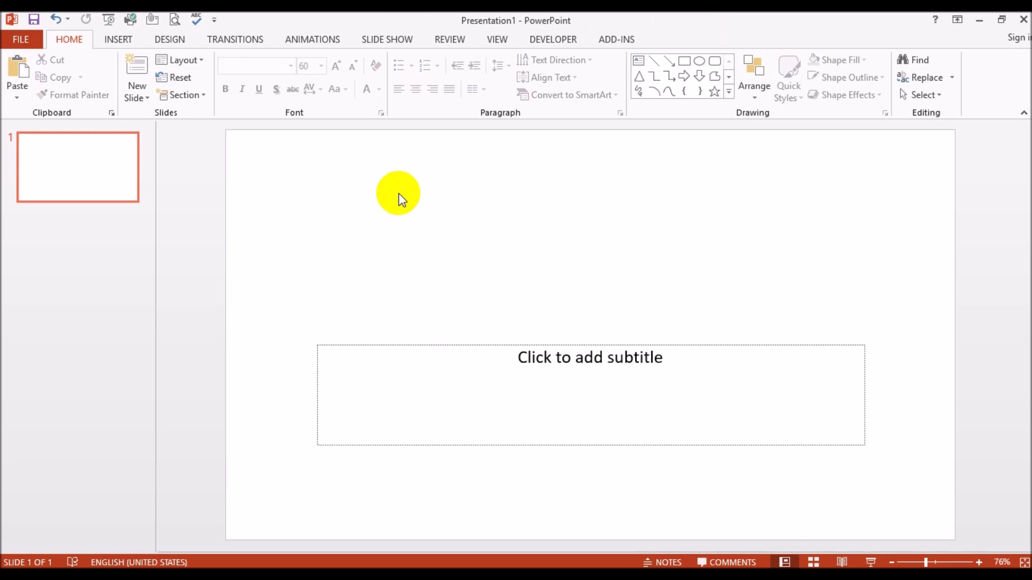
left_click(434, 345)
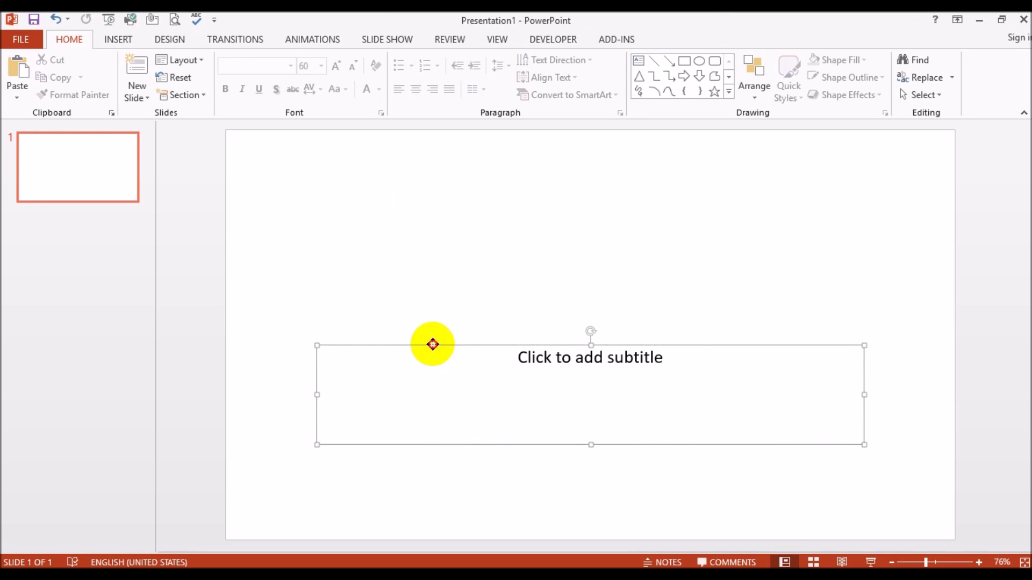
key("Delete")
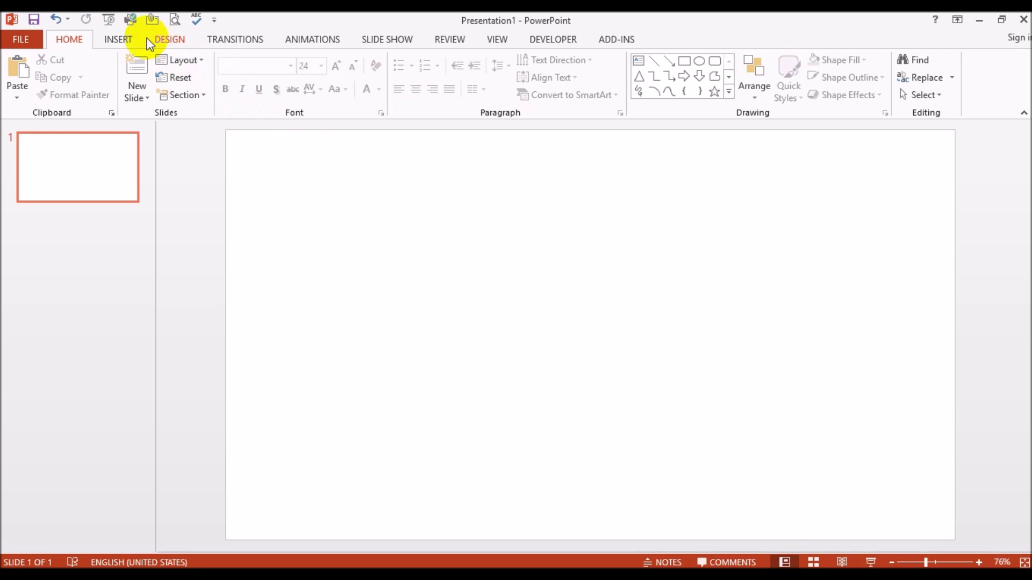
Step: Draw a text box reading CONFIDENTIAL on slide 1 and enlarge it across the slide
left_click(123, 39)
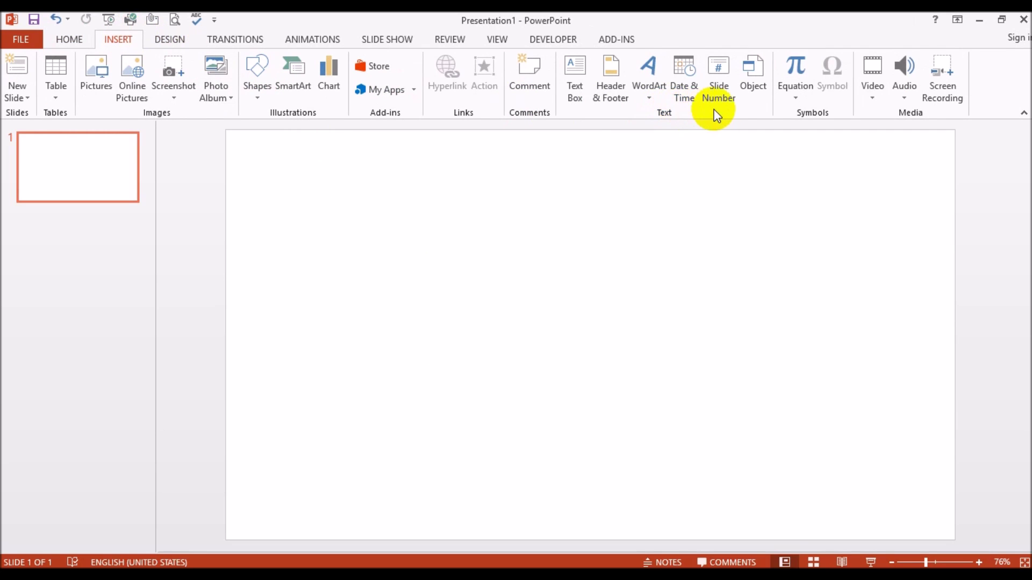
left_click(576, 91)
left_click_drag(366, 286, 559, 323)
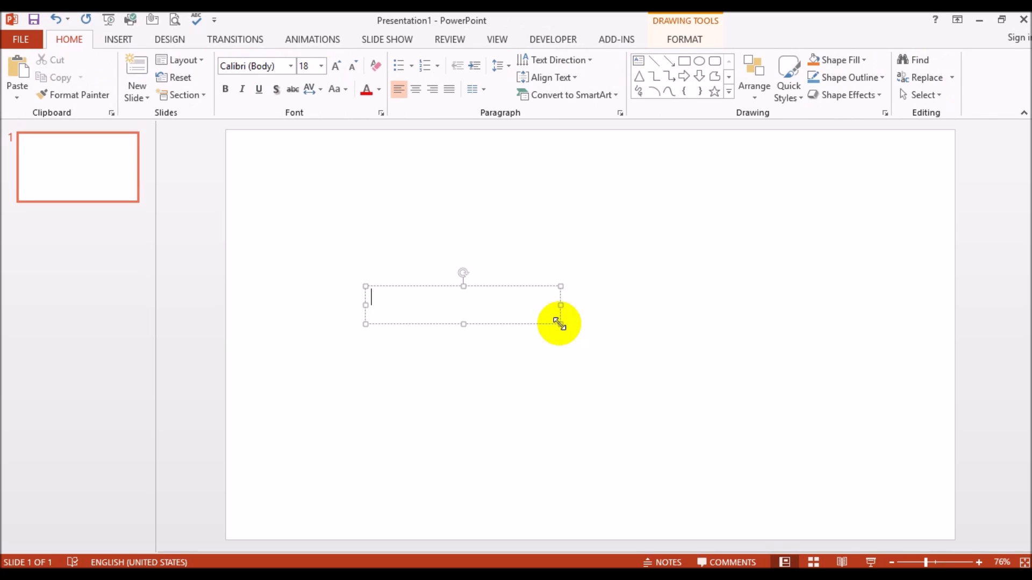
type("CONFI")
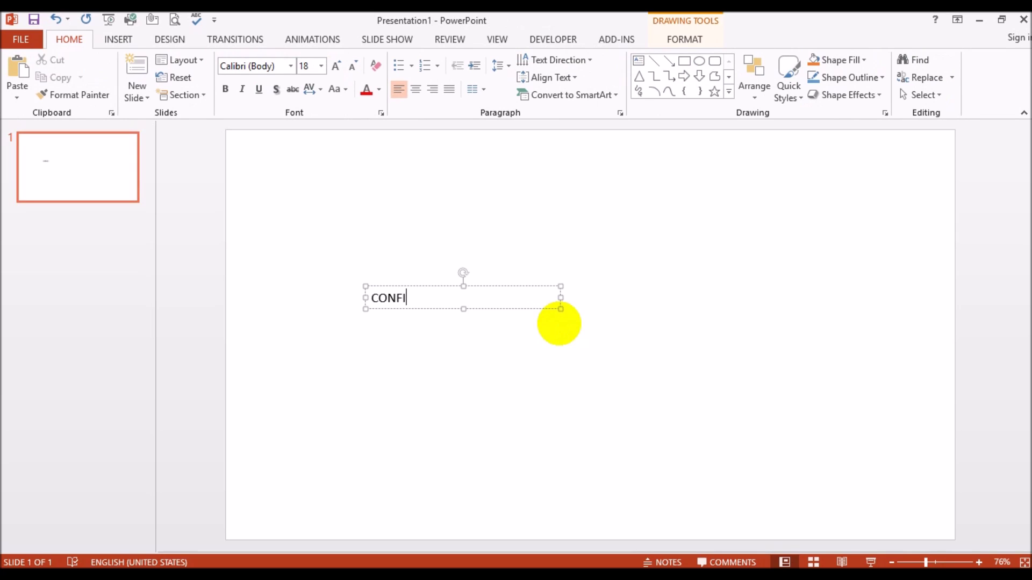
type("DENTIAL")
key("ctrl+a")
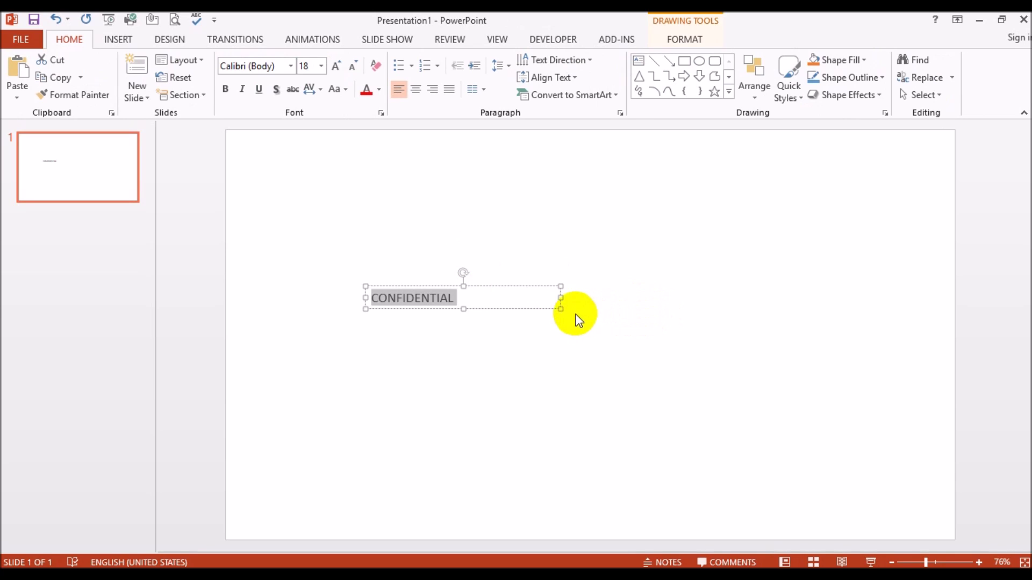
left_click_drag(560, 310, 823, 405)
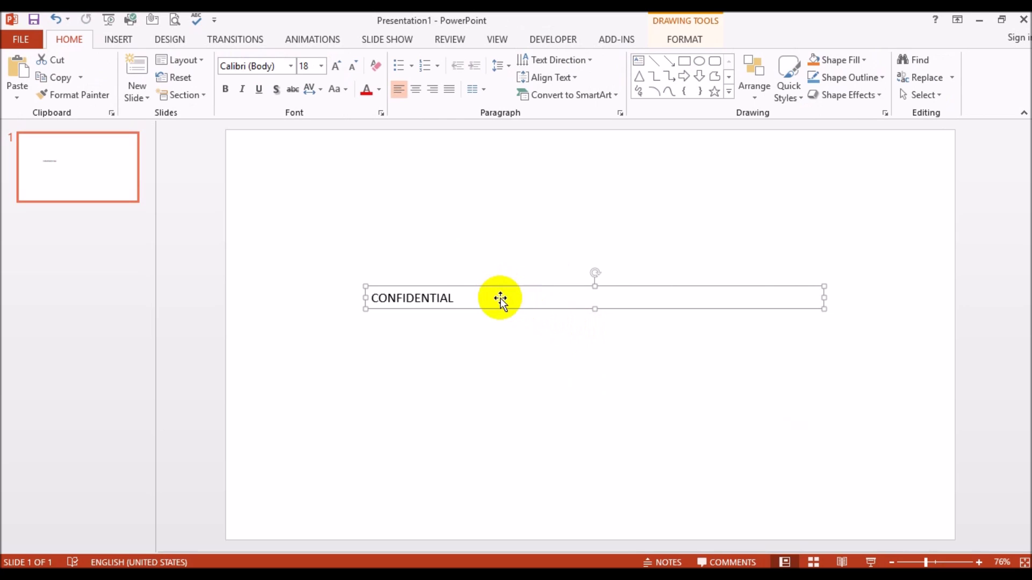
Step: Make CONFIDENTIAL larger, in Arial Black, with a light grey font colour
left_click_drag(368, 298, 523, 297)
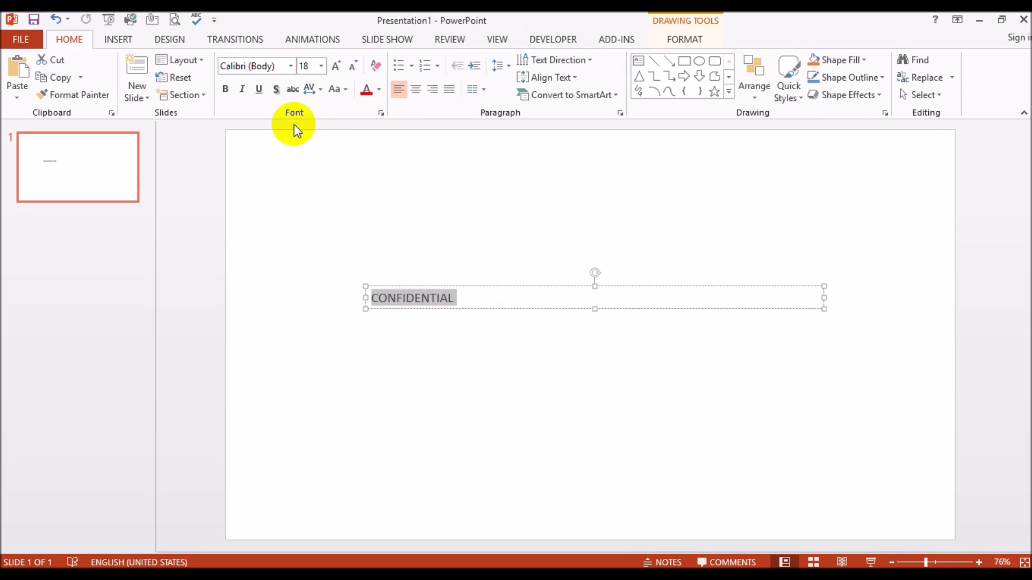
left_click(336, 66)
left_click(336, 66)
left_click(336, 65)
left_click(335, 65)
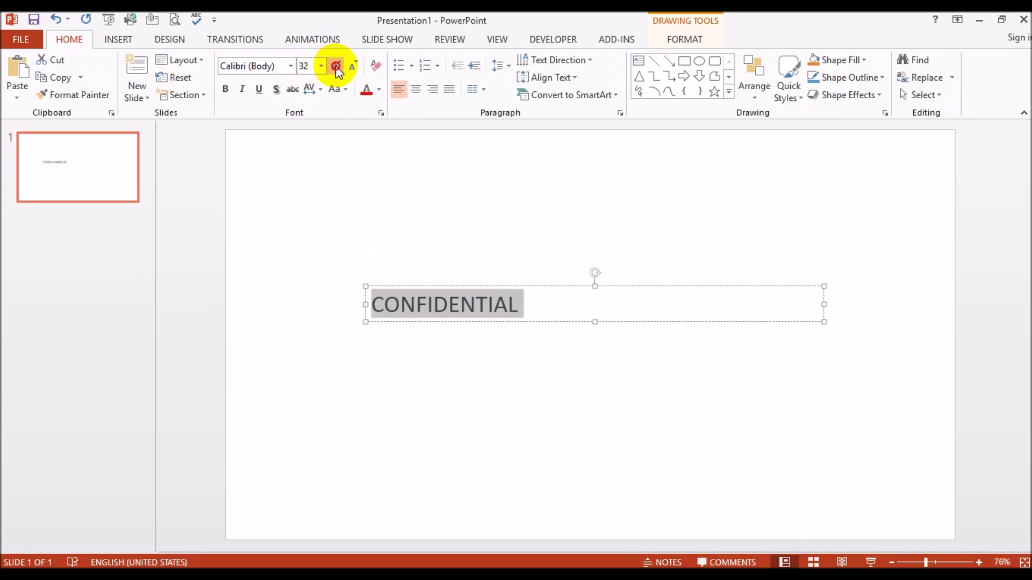
left_click(336, 65)
left_click(336, 65)
left_click(336, 66)
left_click(290, 66)
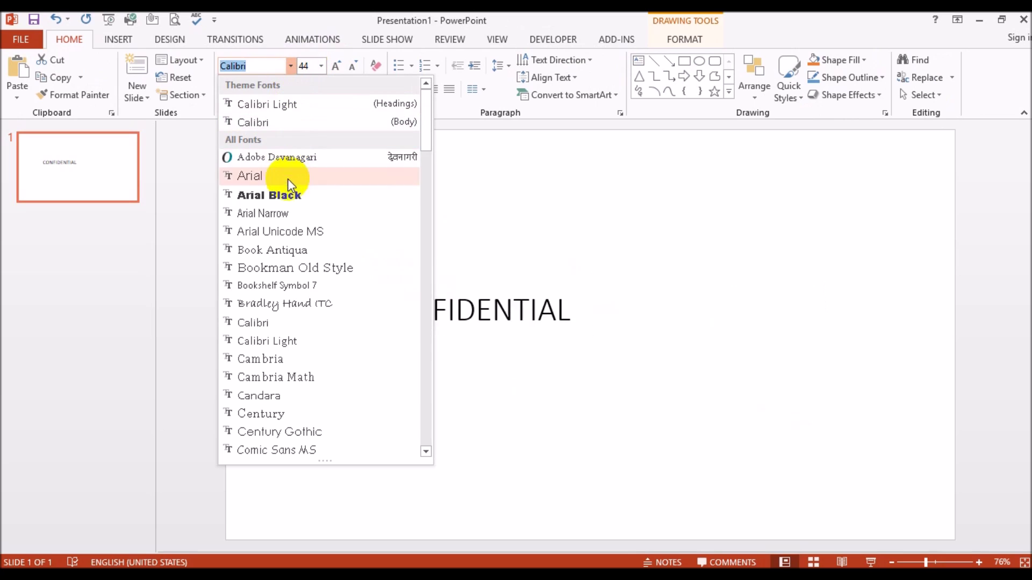
left_click(288, 195)
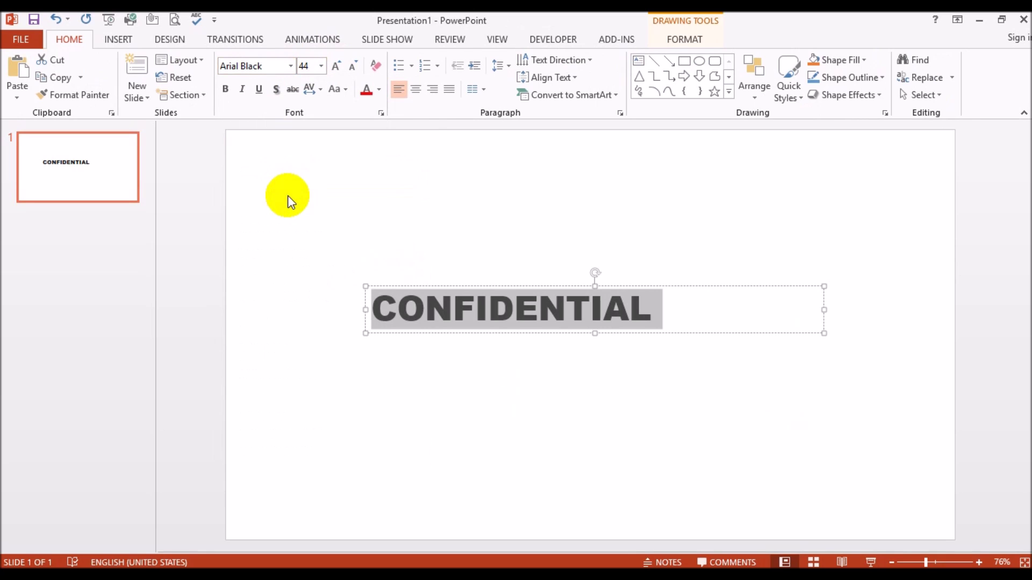
left_click(380, 89)
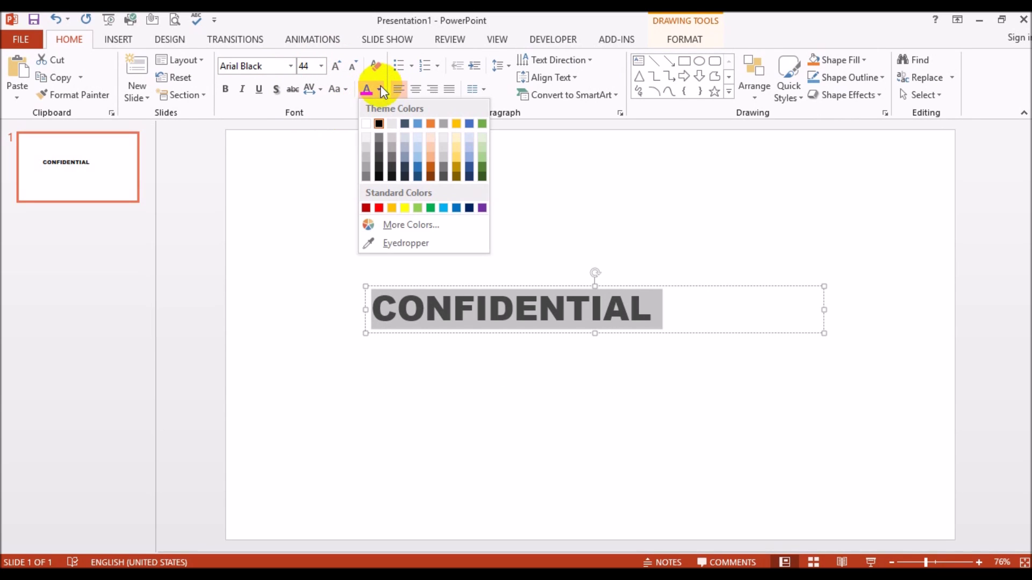
left_click(366, 146)
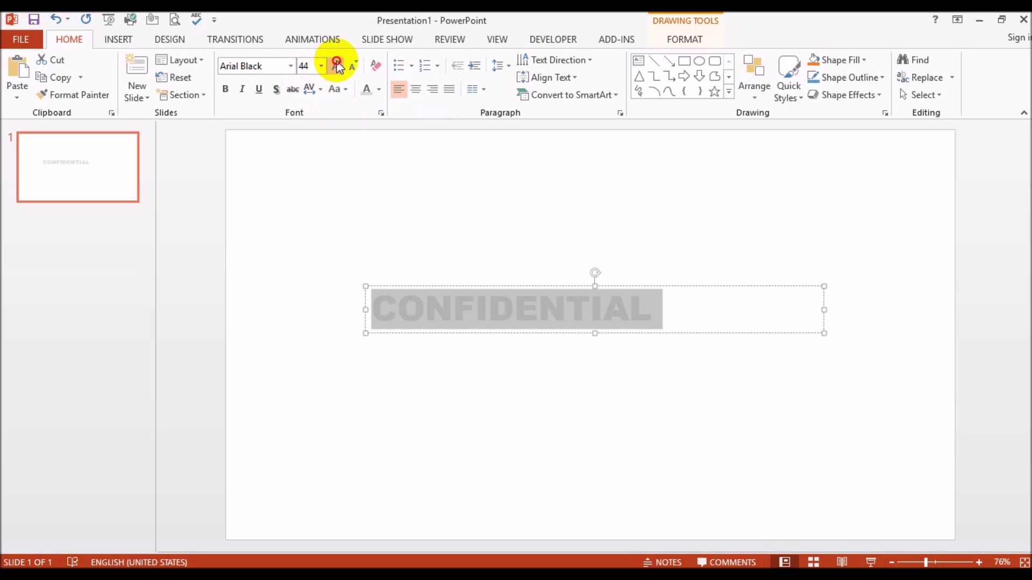
Step: Enlarge the text to size 80, widen the box to one line, and rotate it diagonally
left_click(338, 65)
left_click(338, 65)
left_click(337, 66)
left_click(337, 66)
left_click(415, 89)
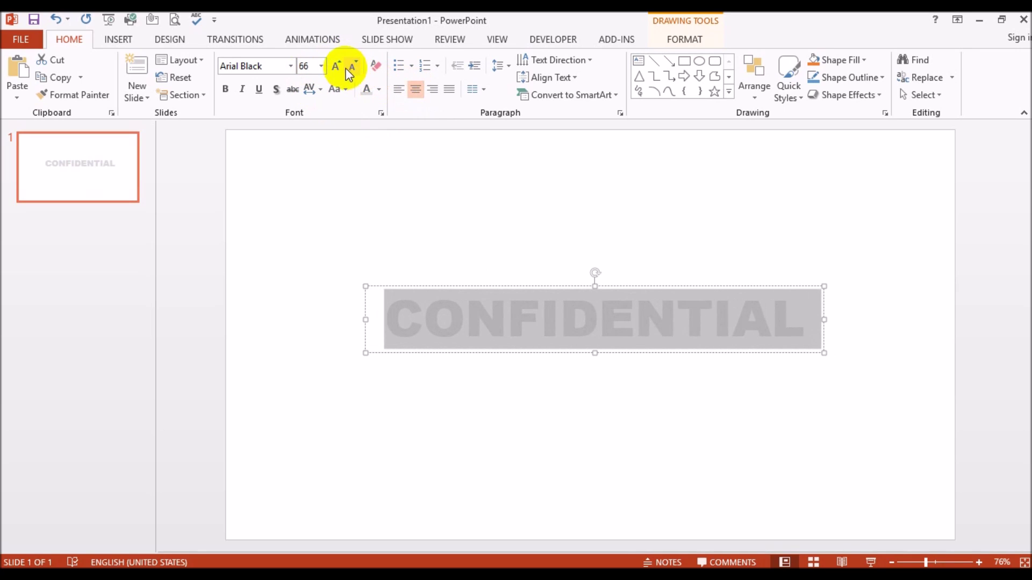
left_click(337, 66)
left_click(337, 66)
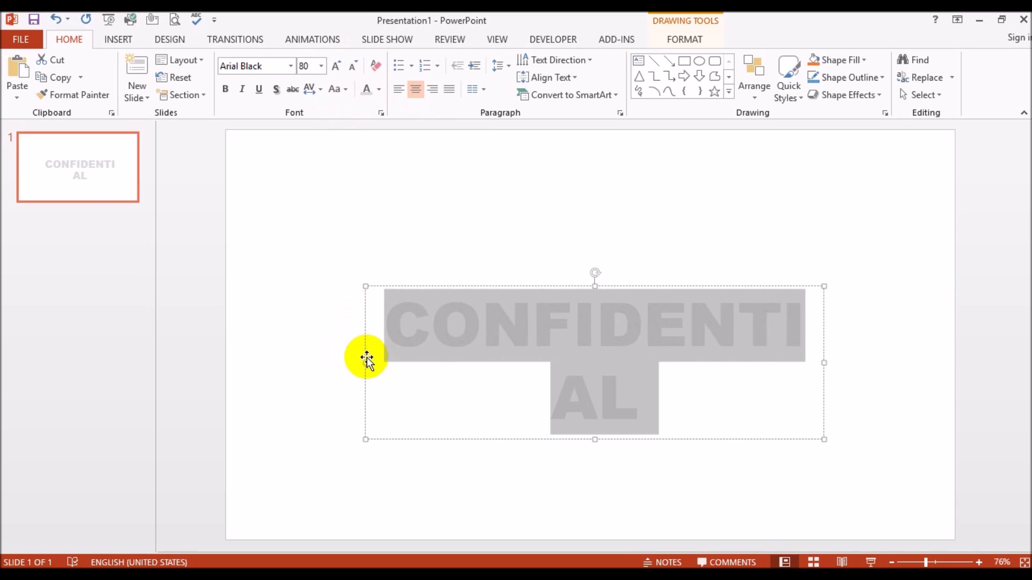
left_click_drag(366, 363, 313, 362)
left_click_drag(824, 360, 852, 364)
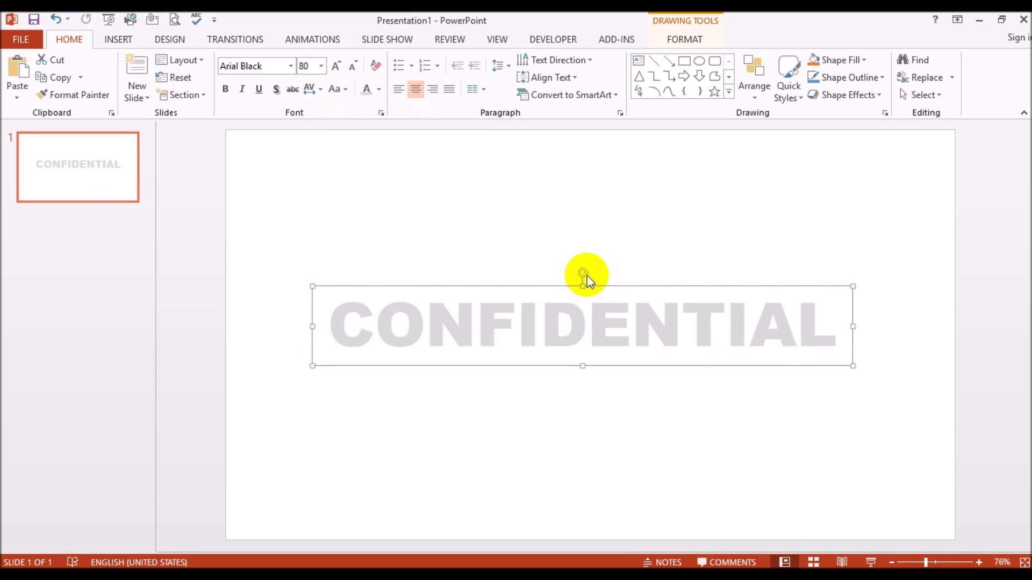
mouse_move(583, 273)
left_mouse_down()
mouse_move(553, 293)
mouse_move(599, 277)
mouse_move(604, 288)
mouse_move(595, 285)
left_mouse_up()
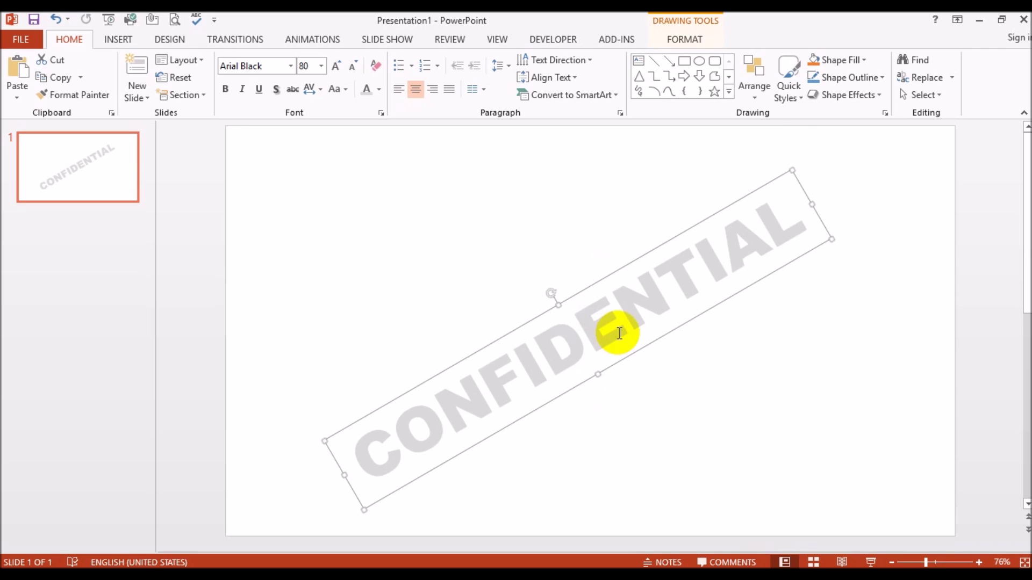
Step: Save the CONFIDENTIAL text box as PNG picture Picture1 in the Watermark folder
right_click(645, 264)
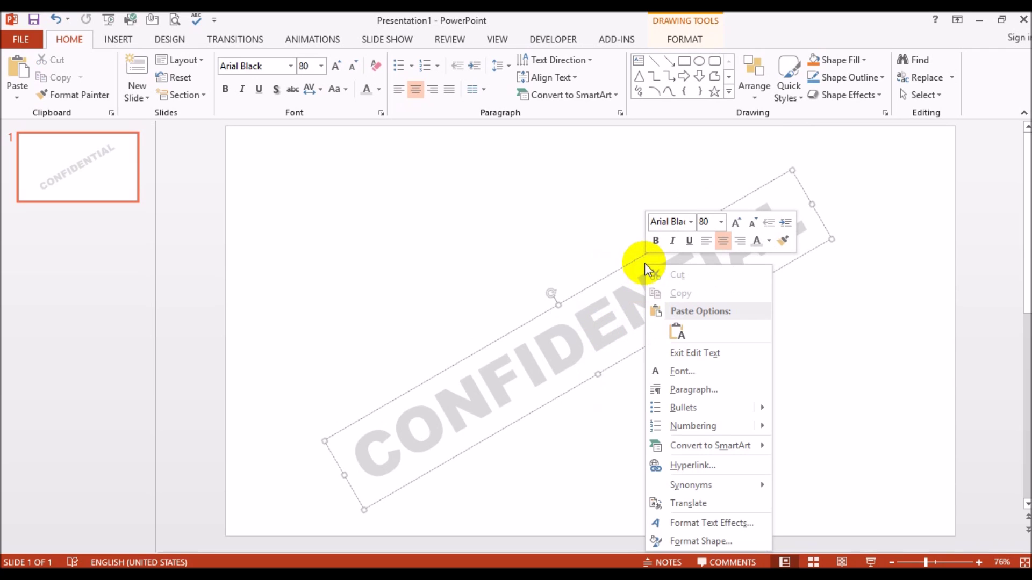
left_click(622, 264)
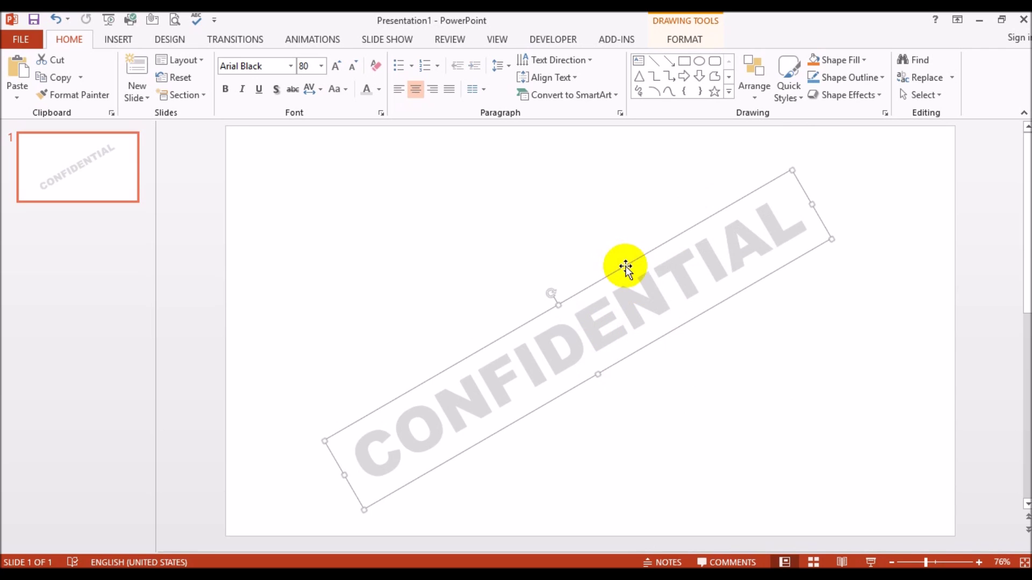
right_click(625, 263)
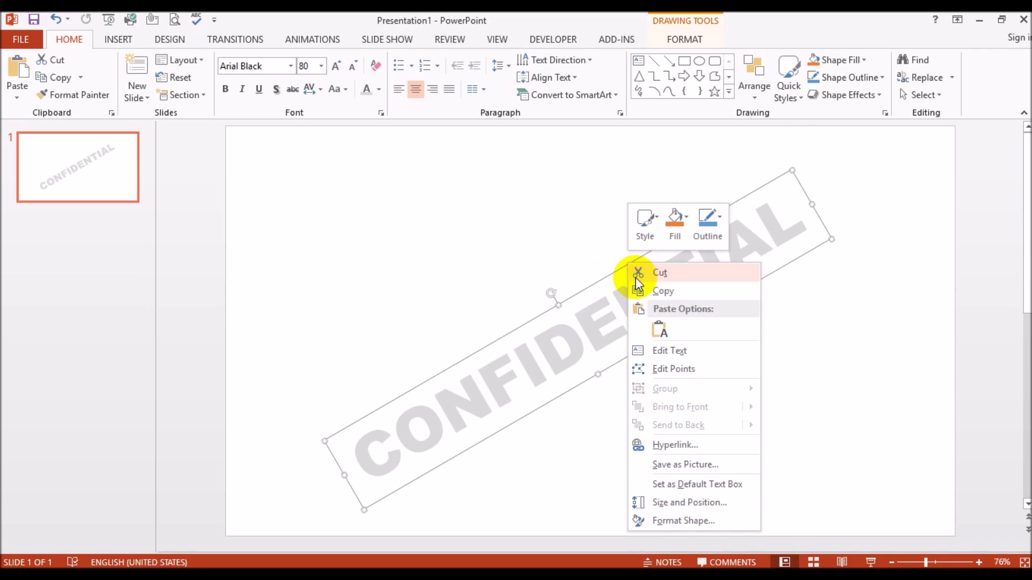
left_click(703, 465)
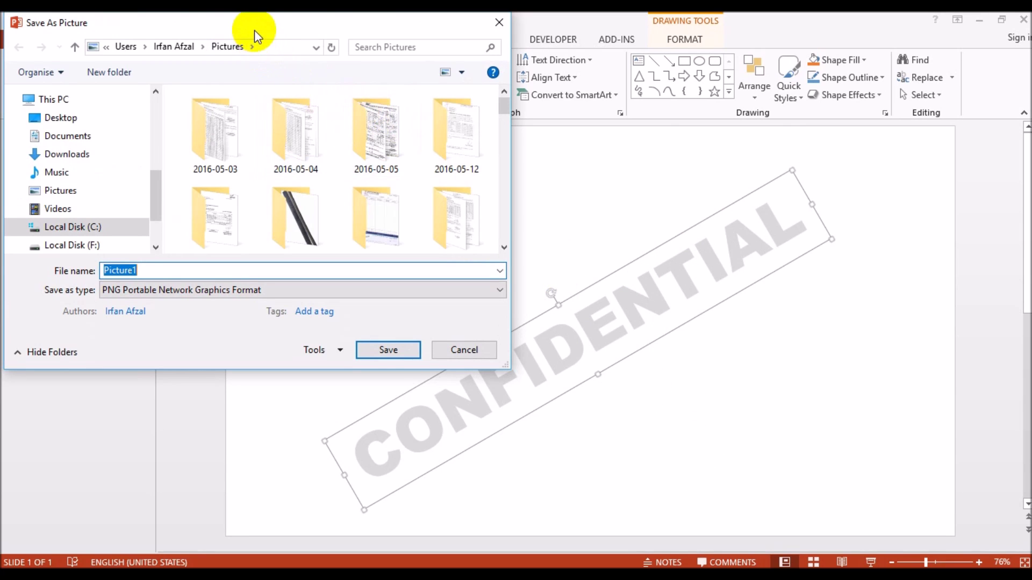
left_click_drag(254, 30, 456, 67)
left_click_drag(361, 242, 357, 165)
left_click(285, 269)
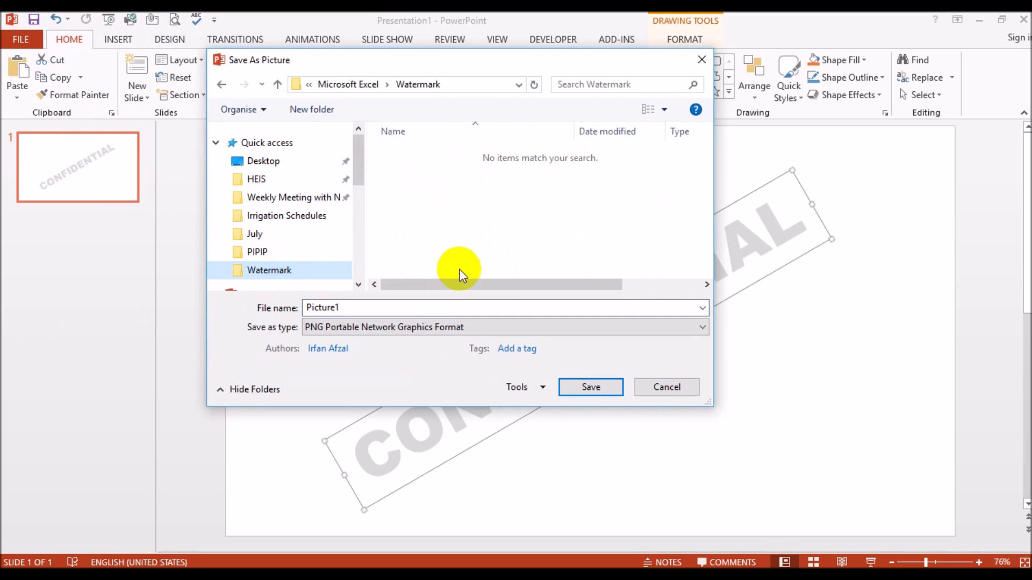
double_click(416, 311)
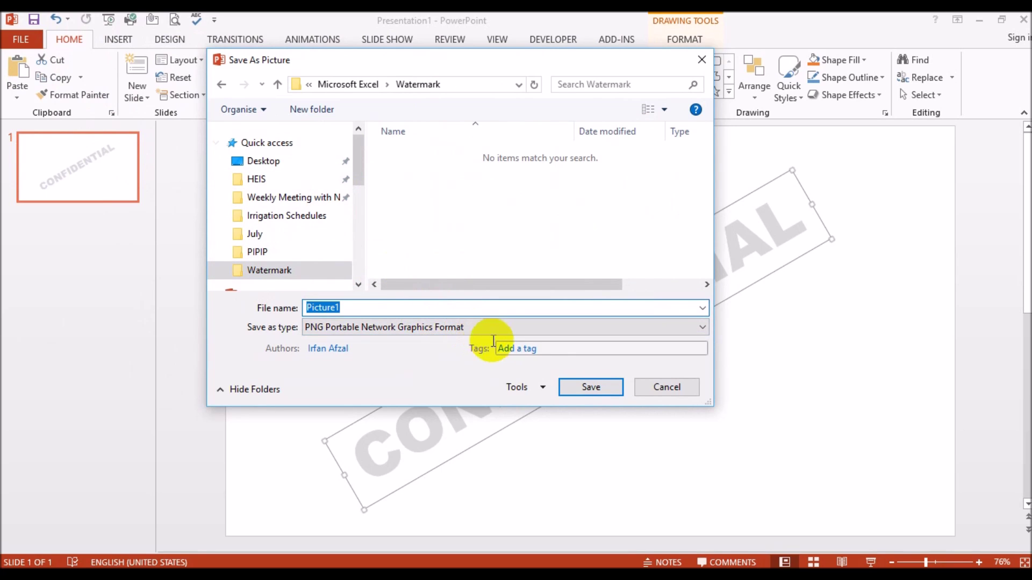
left_click(567, 384)
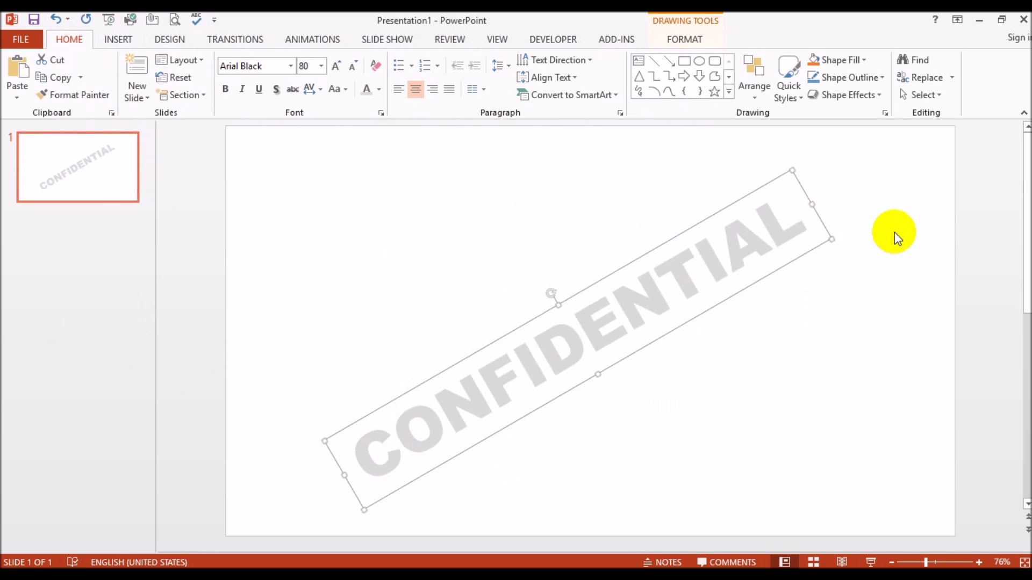
Step: Close PowerPoint without saving and start an Excel page header, accepting the unfreeze panes prompt
left_click(1023, 19)
left_click(507, 311)
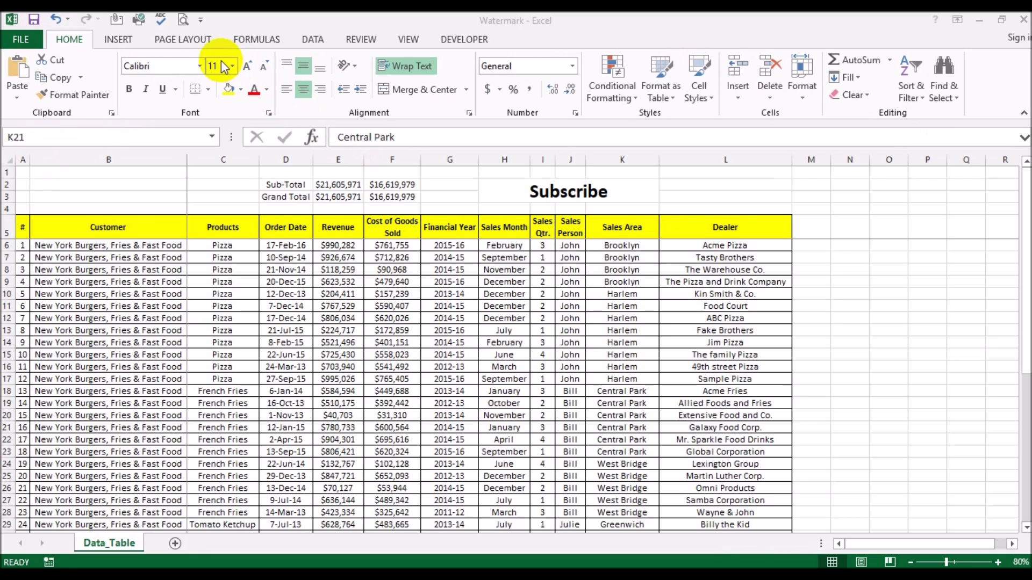
left_click(120, 40)
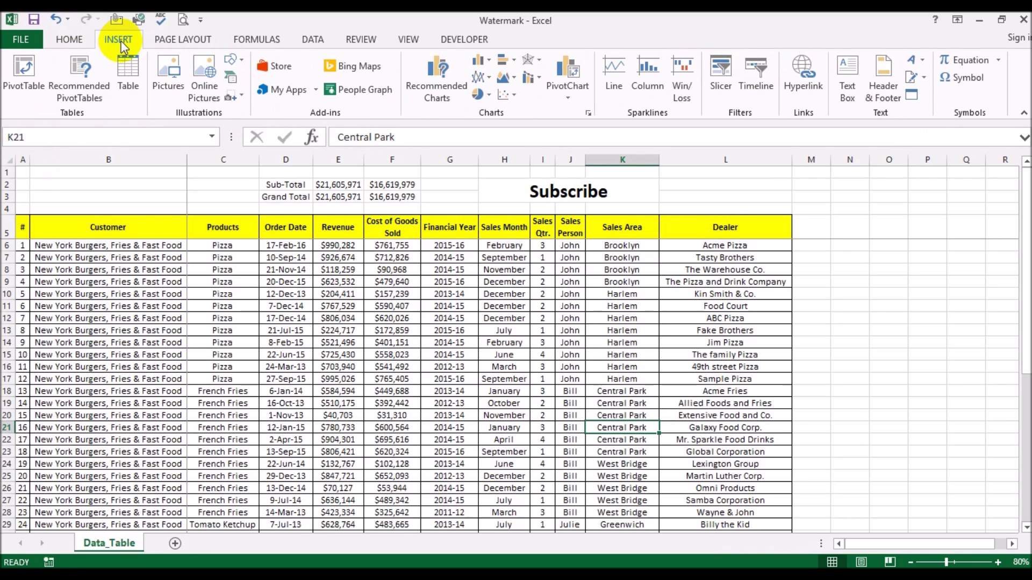
left_click(889, 77)
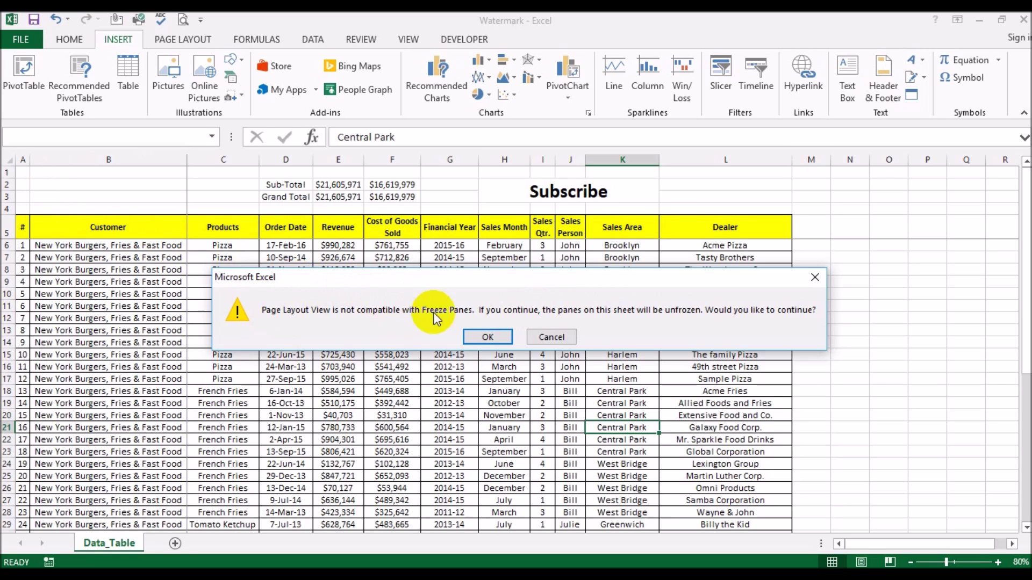
left_click(498, 335)
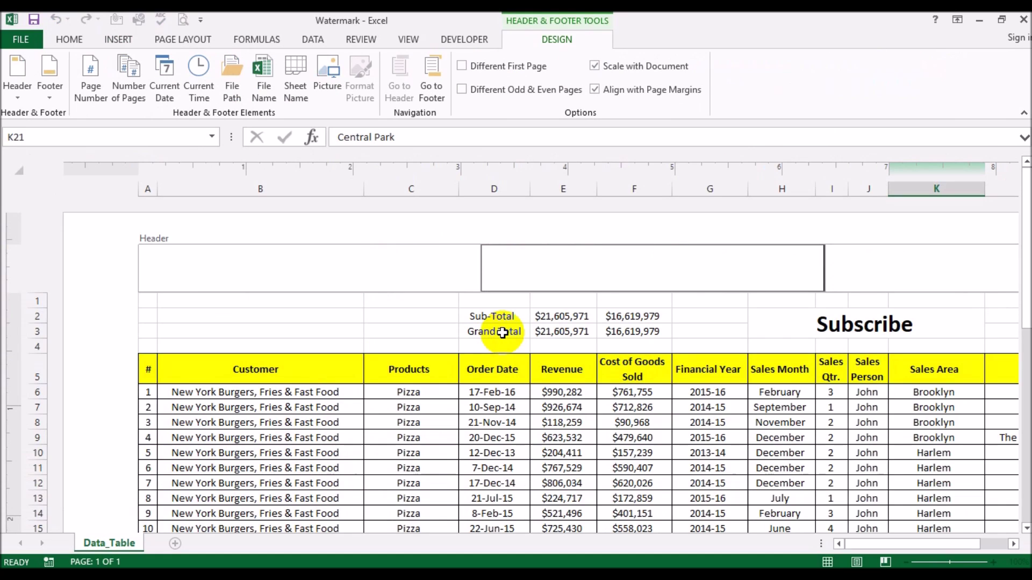
Step: Zoom out in Page Layout view and open the centre header section for editing
left_click(798, 480)
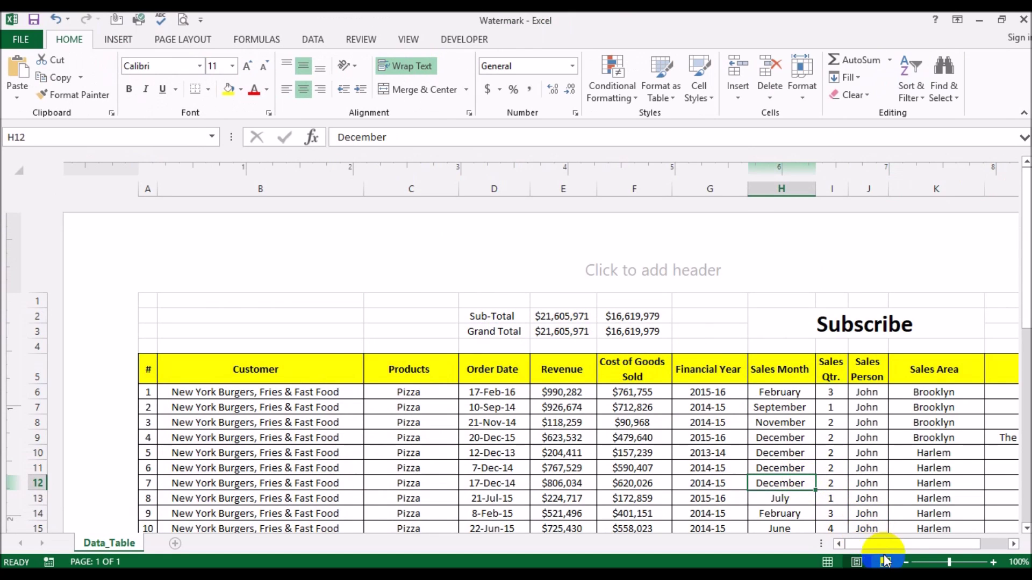
left_click(906, 562)
left_click(906, 563)
left_click(906, 562)
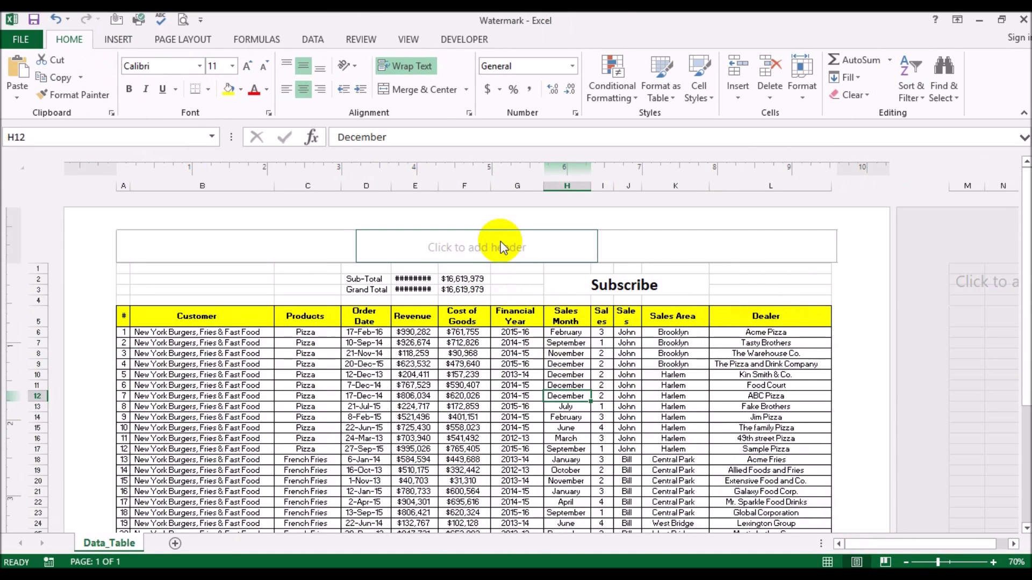
left_click(500, 242)
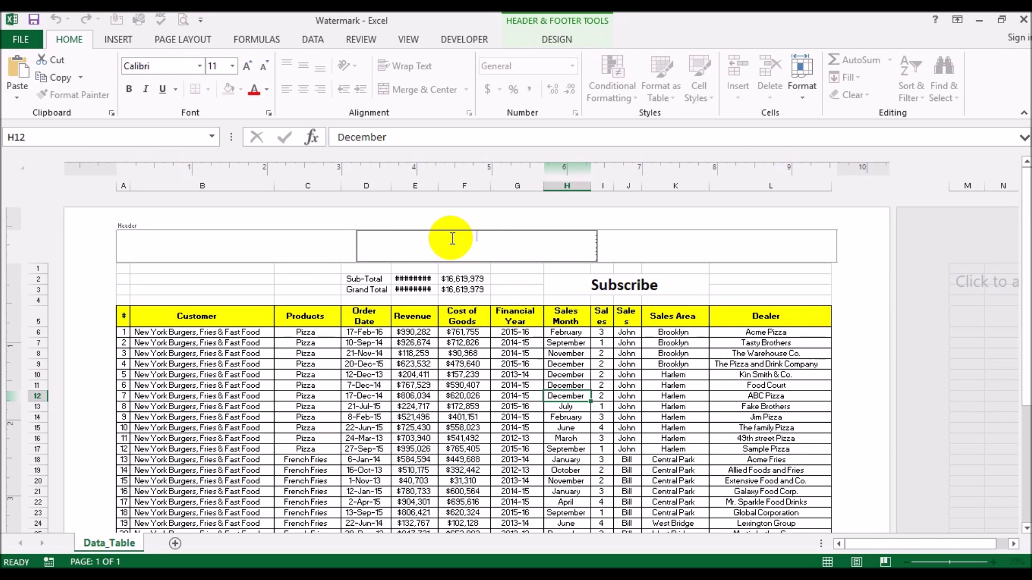
left_click(463, 342)
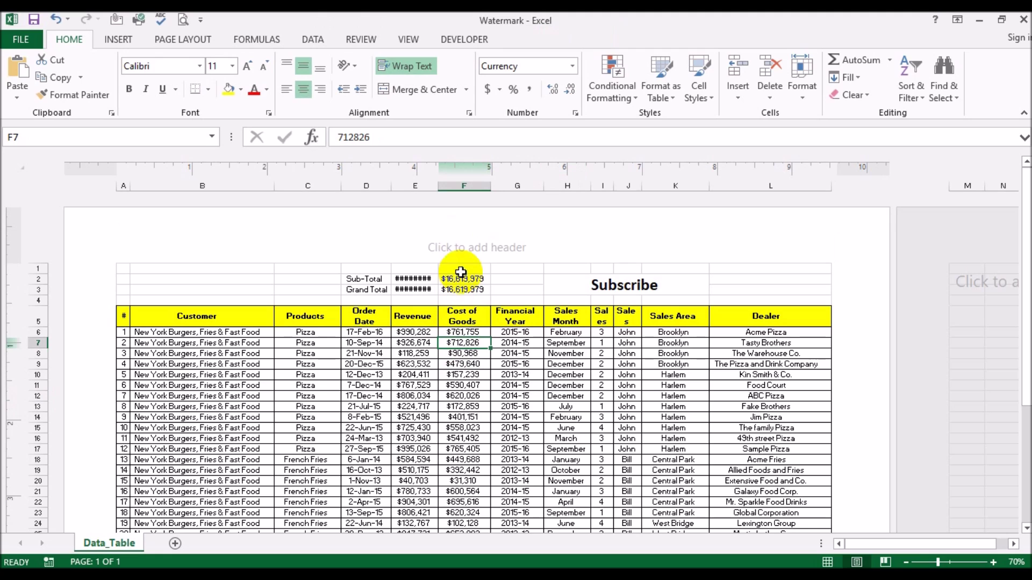
left_click(473, 250)
left_click(545, 38)
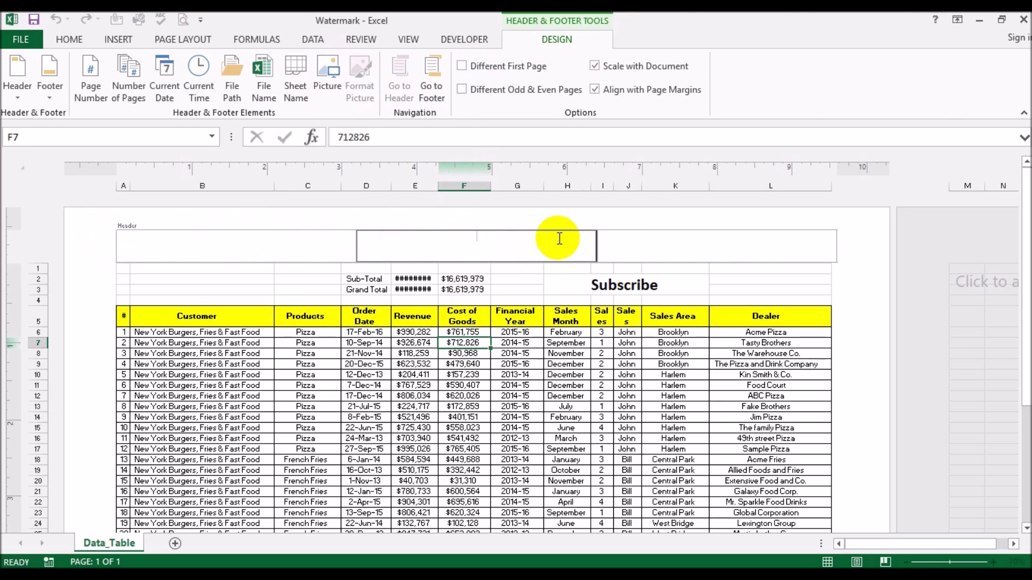
Step: Insert Picture1 from the Watermark folder into the centre header as &[Picture]
left_click(322, 84)
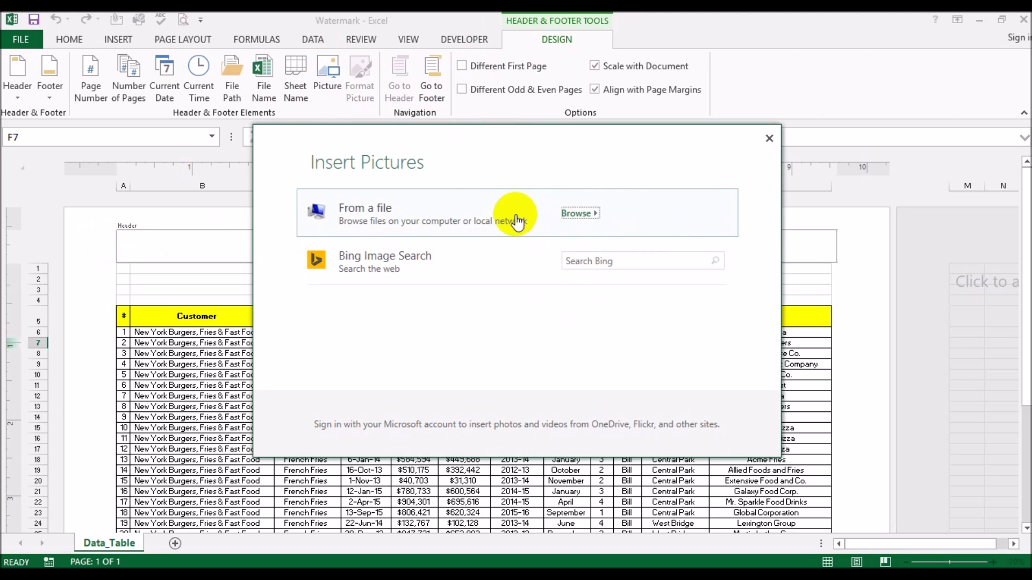
left_click(588, 213)
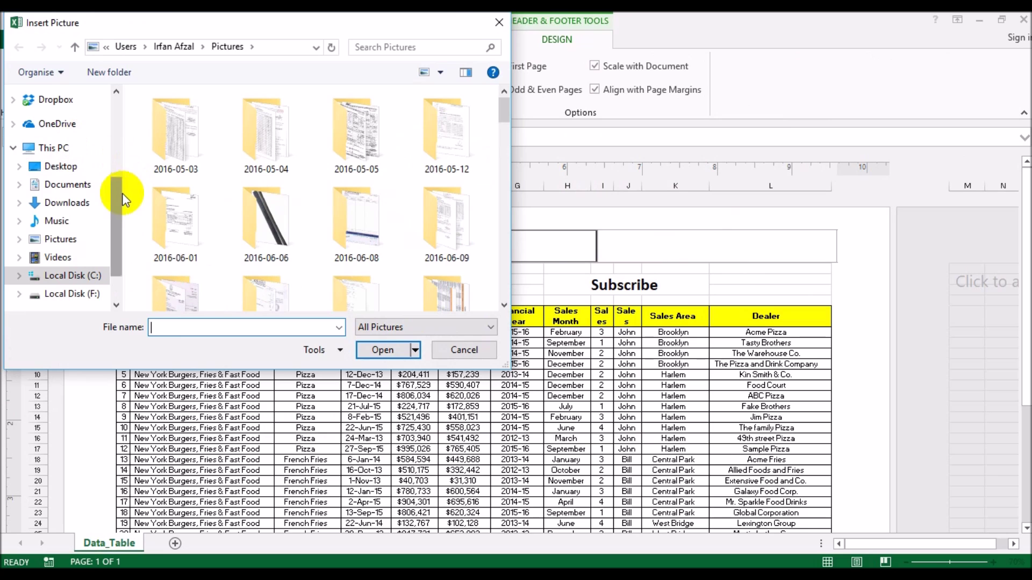
scroll(115, 203, "up", 2)
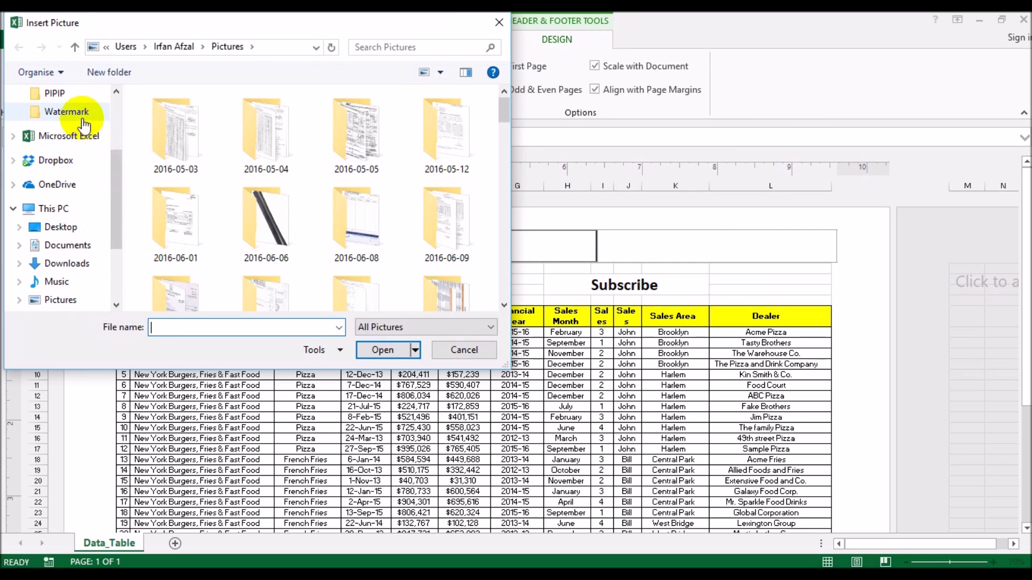
left_click(167, 150)
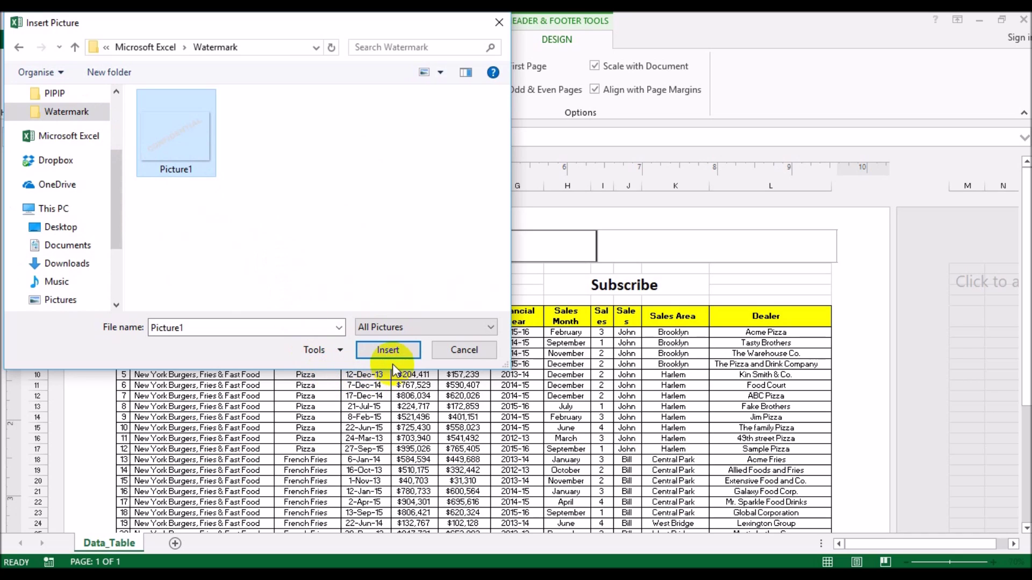
left_click(386, 350)
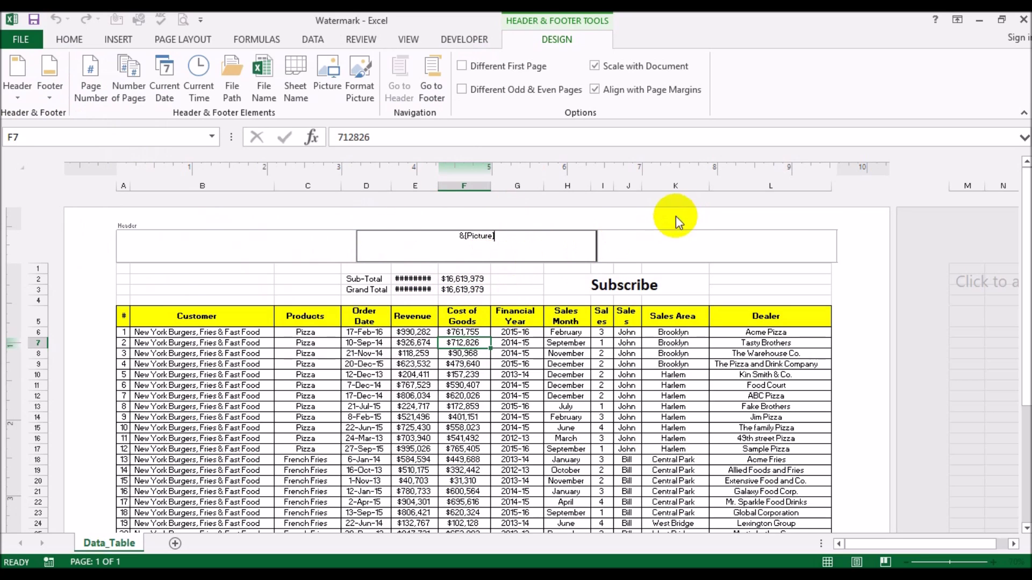
Step: Check the faint diagonal CONFIDENTIAL header-picture watermark in Print Preview, then return to the sheet
left_click(688, 428)
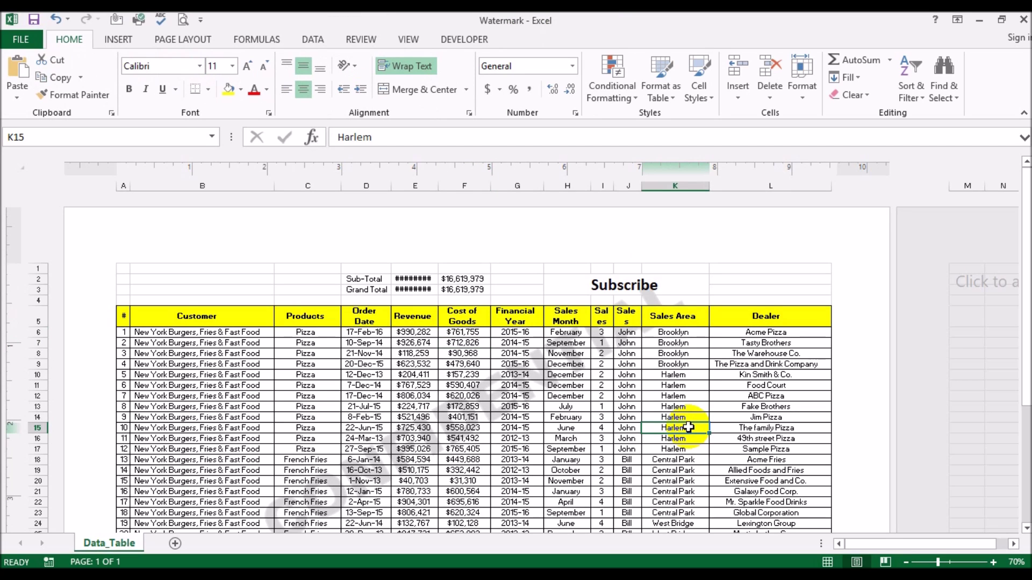
left_click(182, 22)
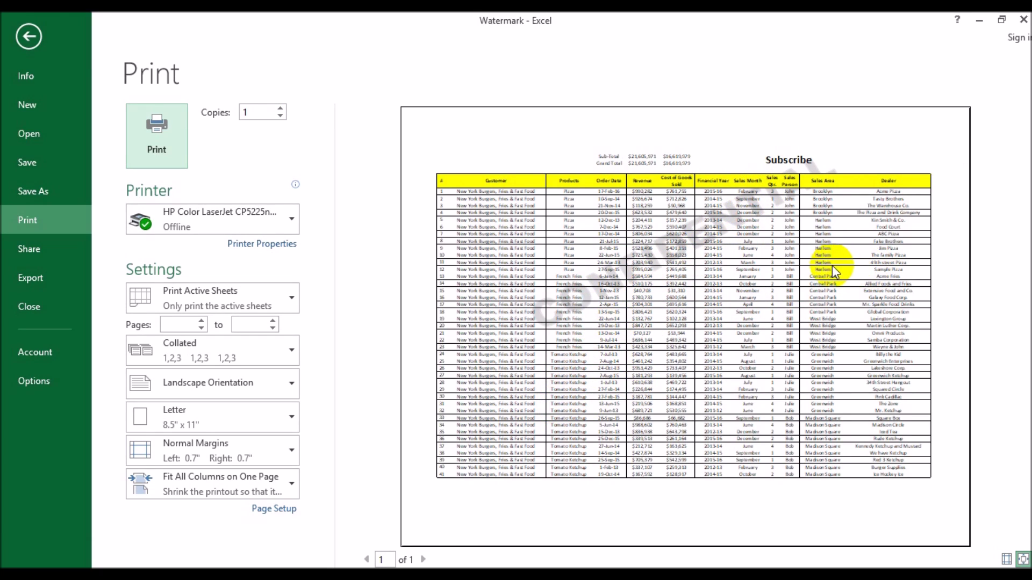
key("Escape")
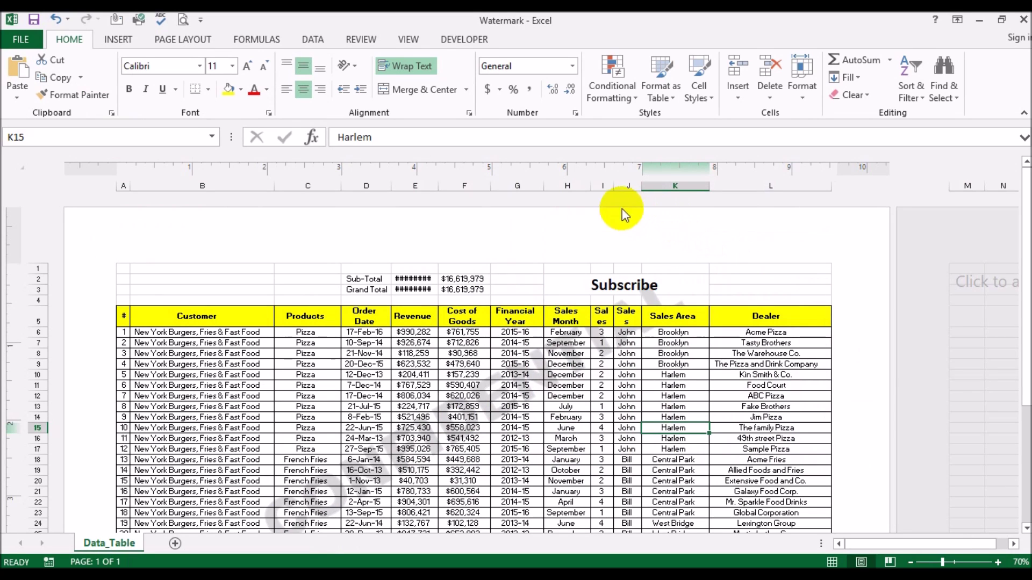
Step: Insert a blank line before &[Picture] in the centre header to lower the watermark
left_click(517, 236)
left_click(459, 236)
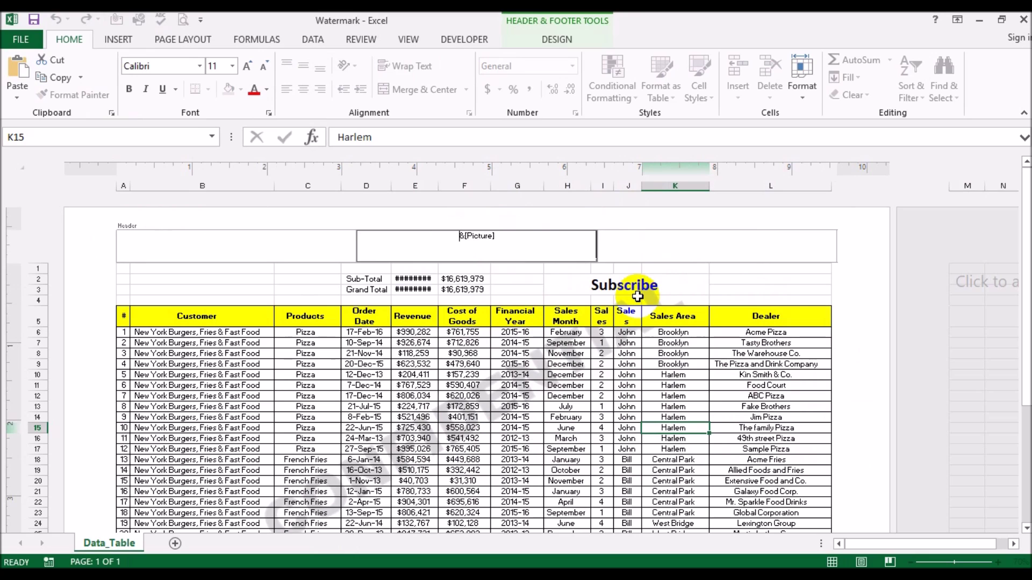
key("Return")
key("Return")
key("Return")
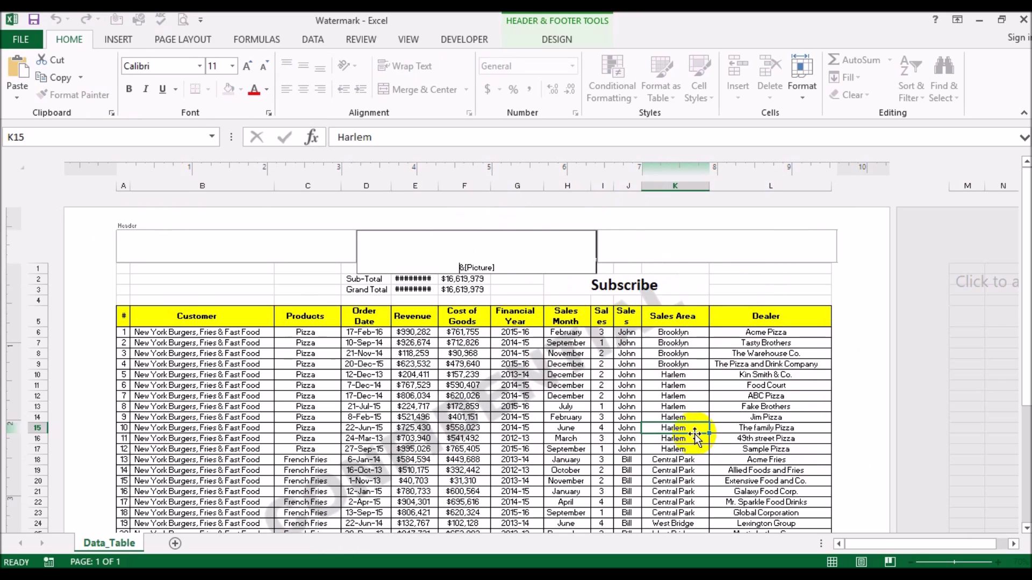
left_click(696, 414)
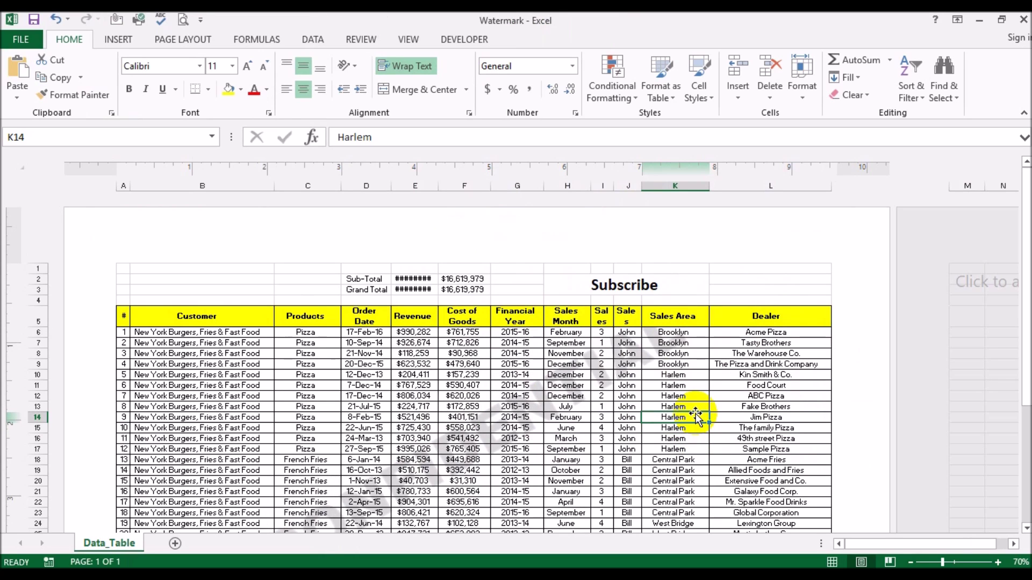
Step: Check the lowered watermark's position on the page in Print Preview
left_click(535, 237)
left_click(507, 237)
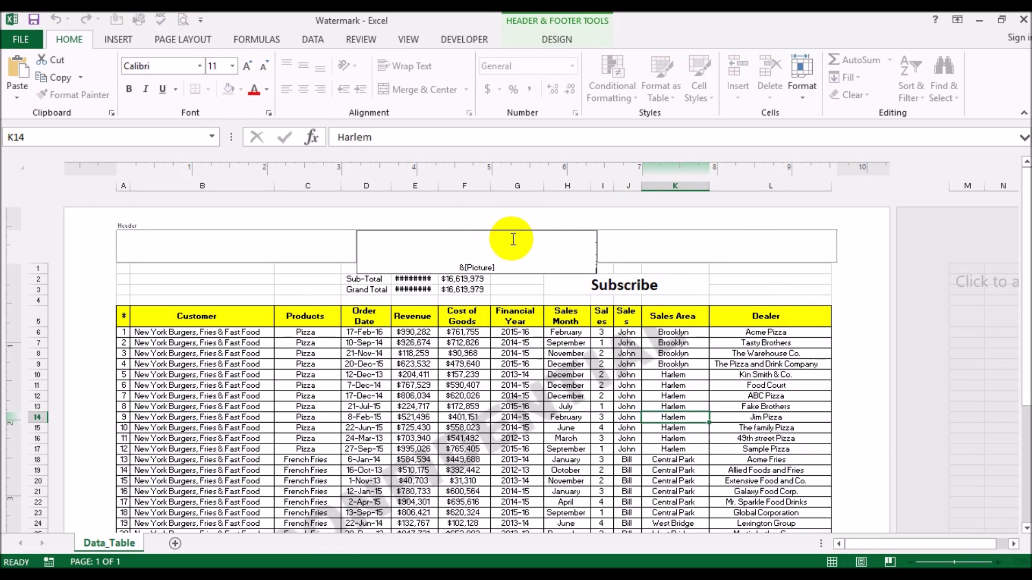
left_click(618, 438)
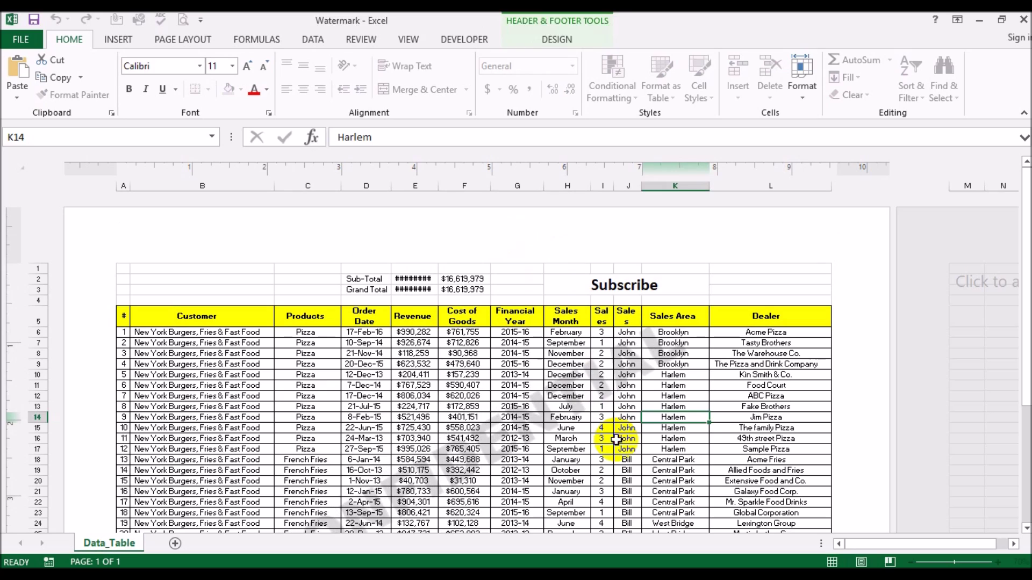
left_click(184, 19)
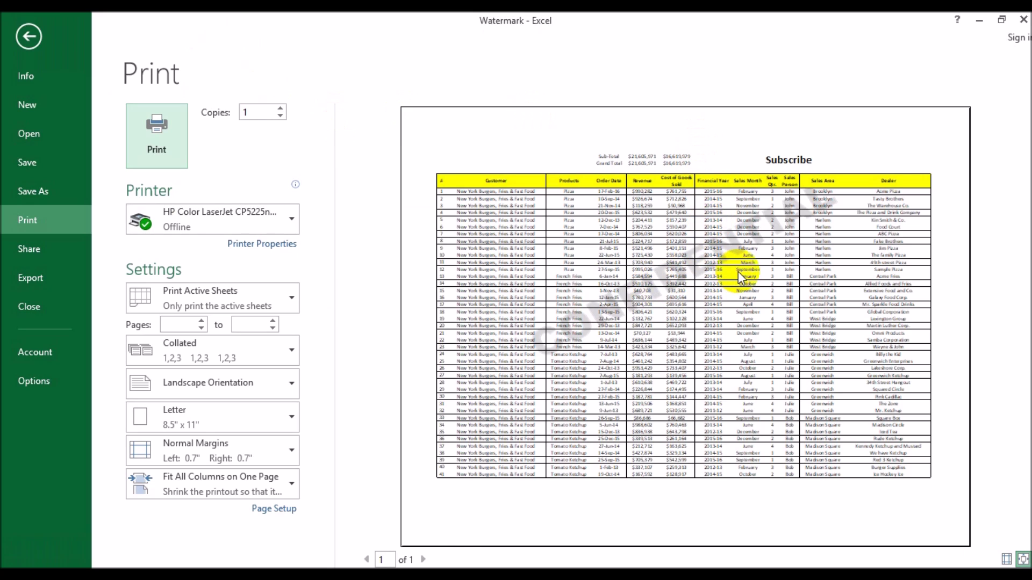
key("Escape")
Step: Push the header picture further down with another line break and preview the page again
left_click(527, 239)
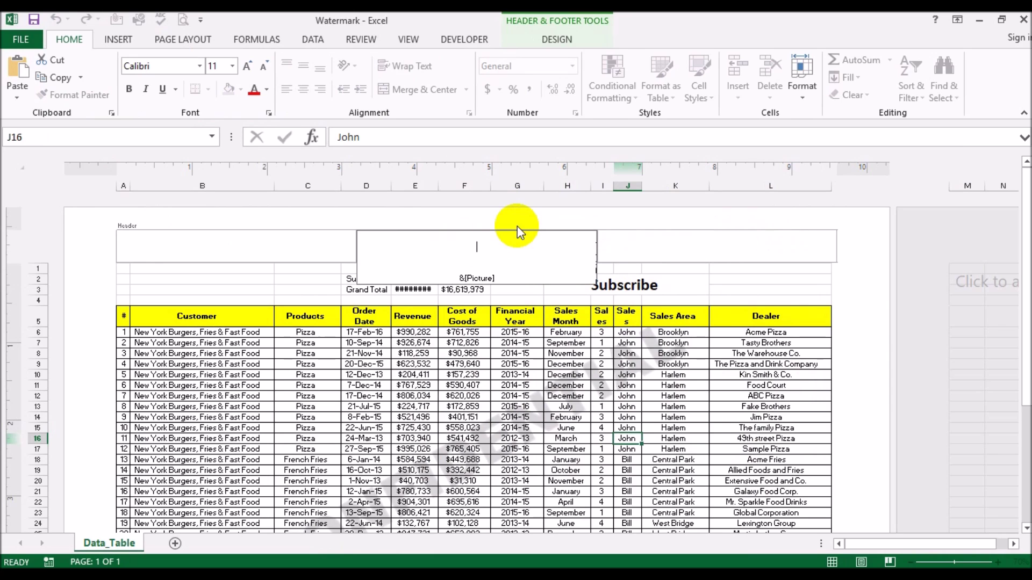
key("Return")
key("Return")
left_click(761, 450)
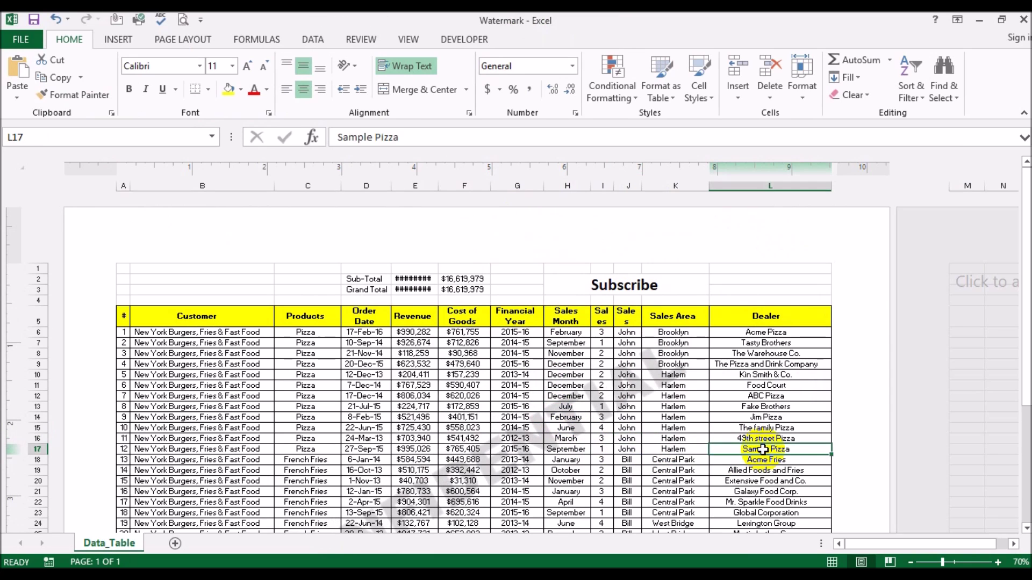
left_click(183, 19)
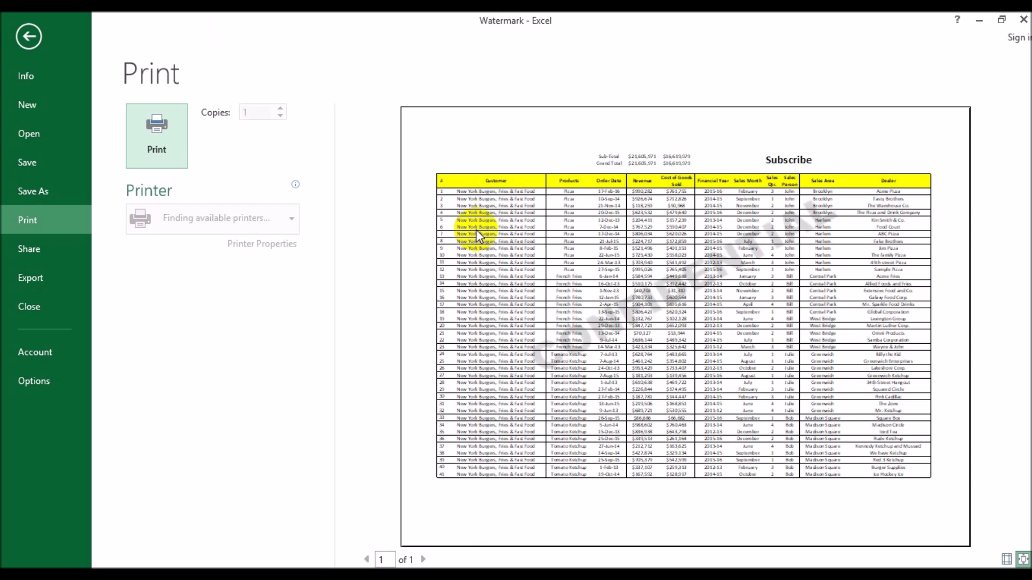